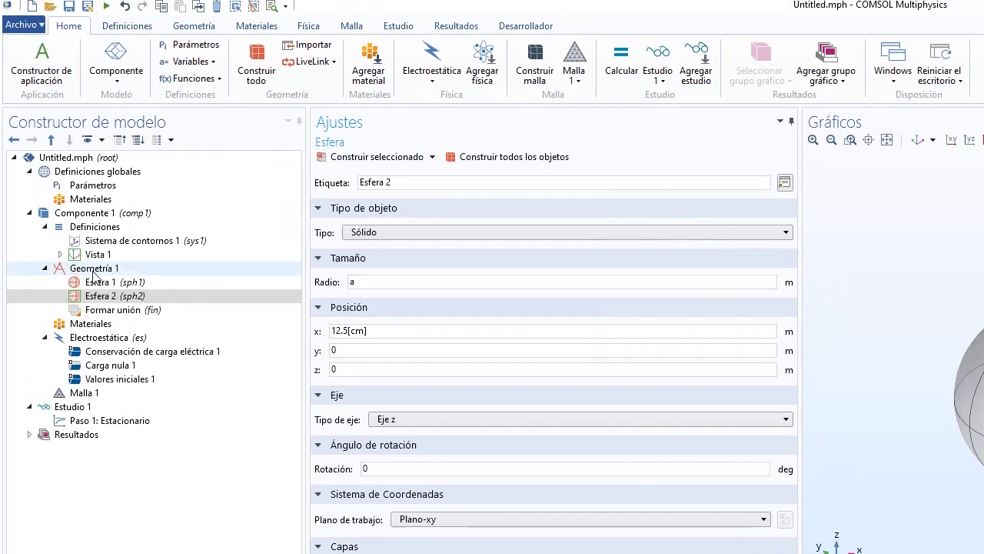
# Add a third sphere to the geometry with a 10[cm] thick layer, and build all objects.
pyautogui.click(93, 273)
pyautogui.rightClick(93, 273)
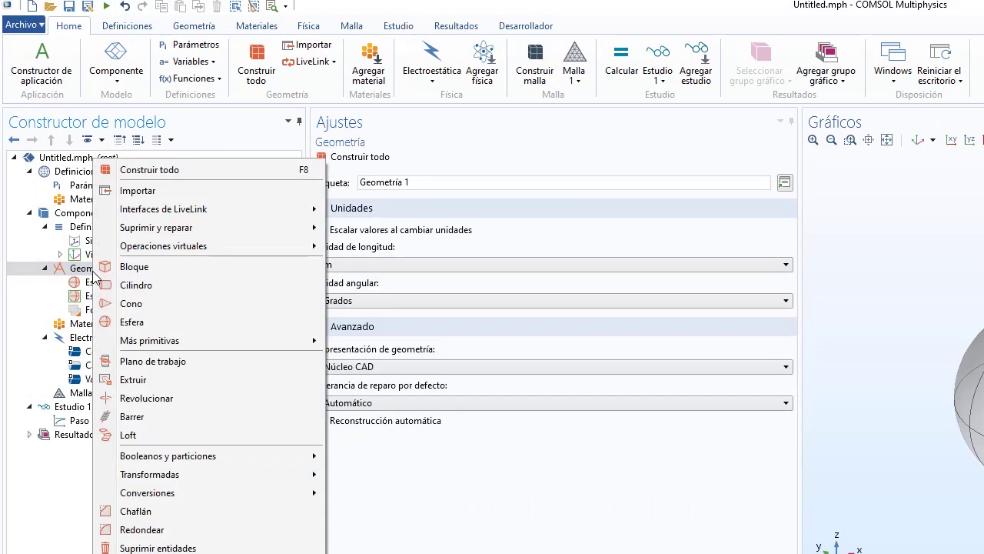
pyautogui.click(123, 322)
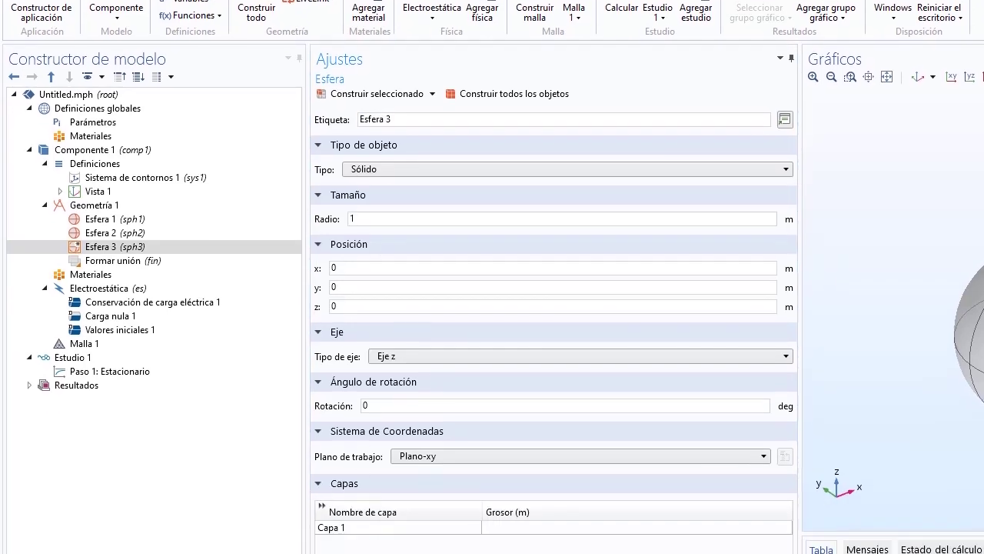
pyautogui.click(533, 529)
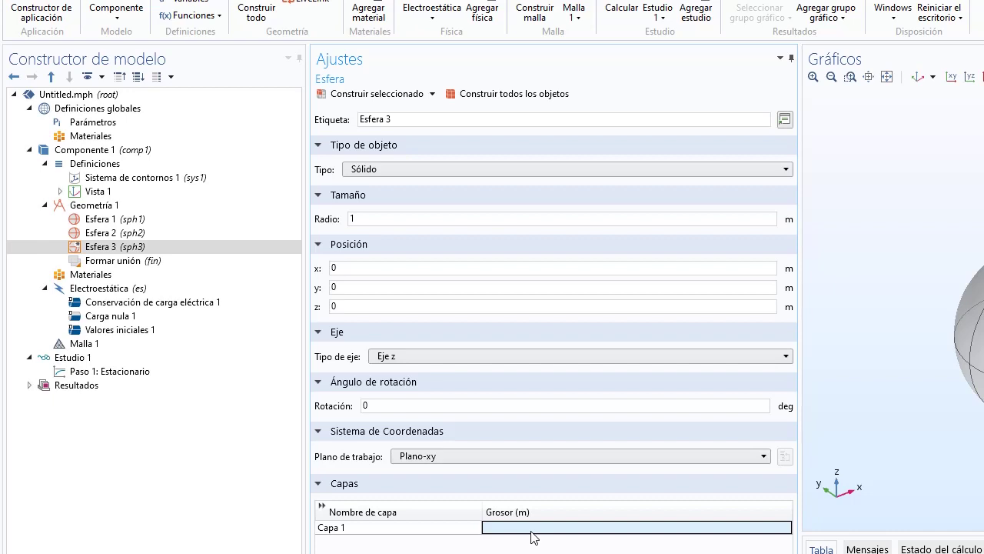
pyautogui.write('10')
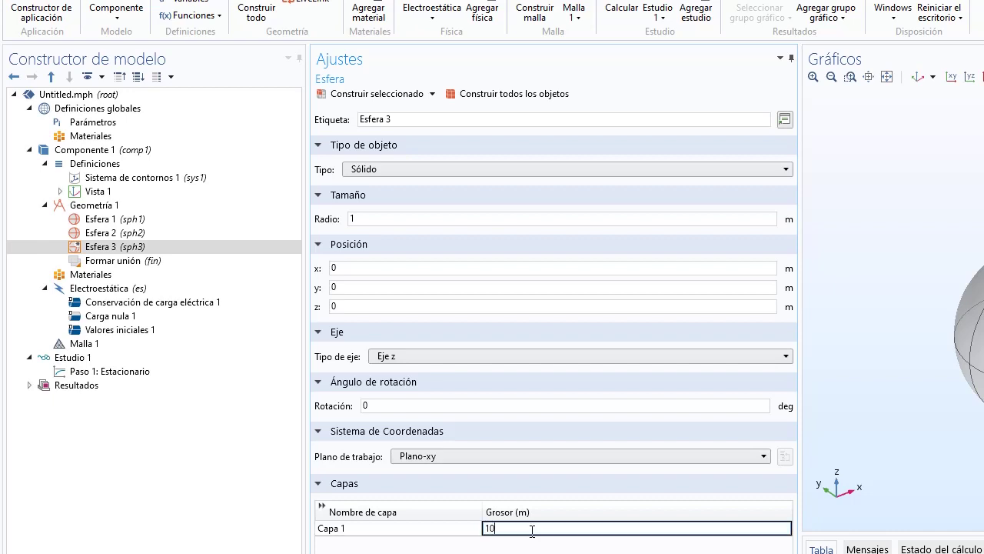
pyautogui.write('[cm')
pyautogui.press('Return')
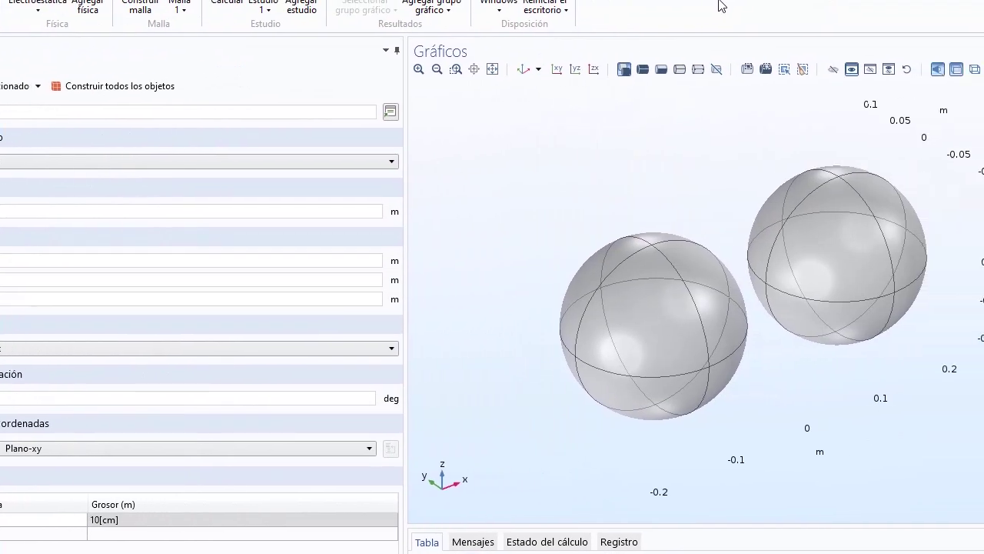
pyautogui.click(91, 89)
pyautogui.click(524, 70)
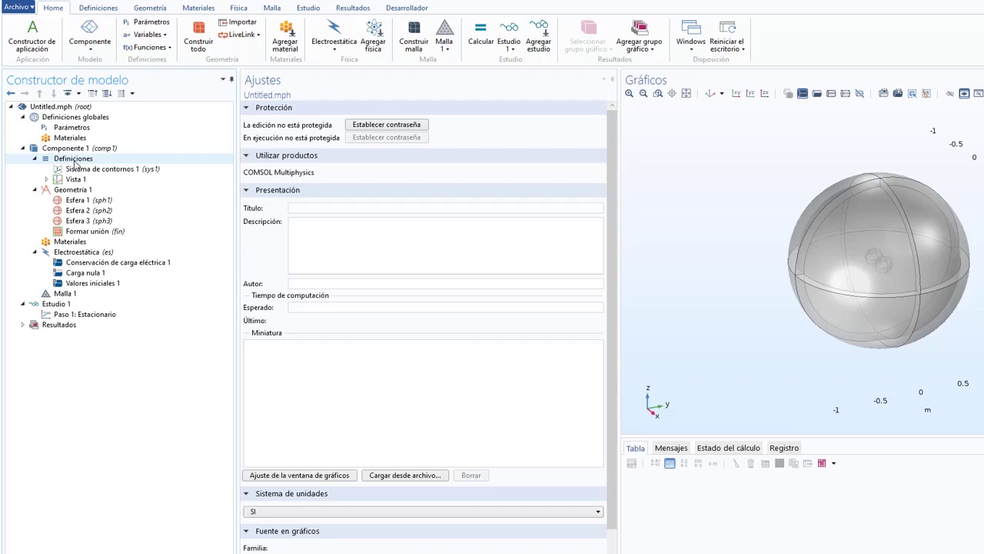
# Add an infinite element domain under the component's definitions and assign all outer shell domains of the large sphere to it.
pyautogui.rightClick(75, 160)
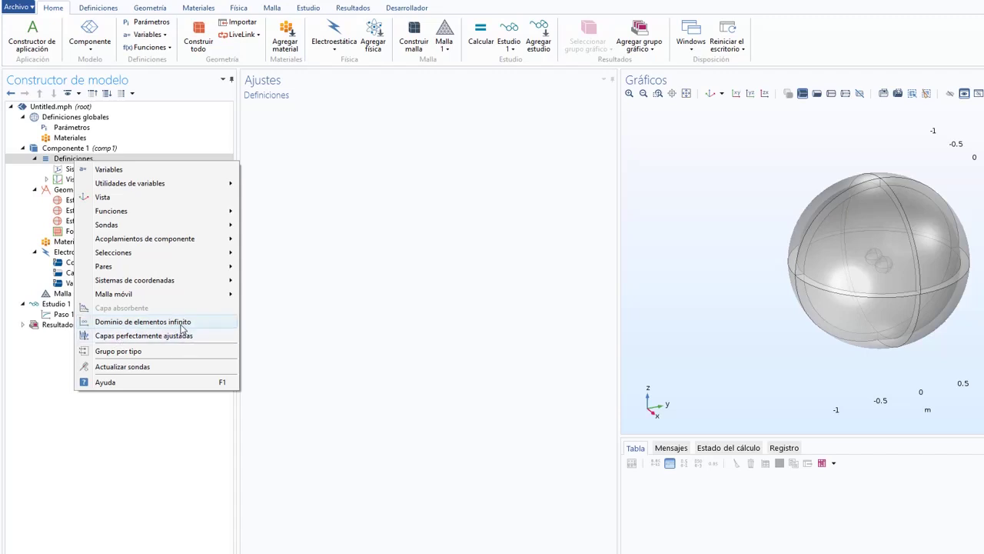
pyautogui.click(172, 323)
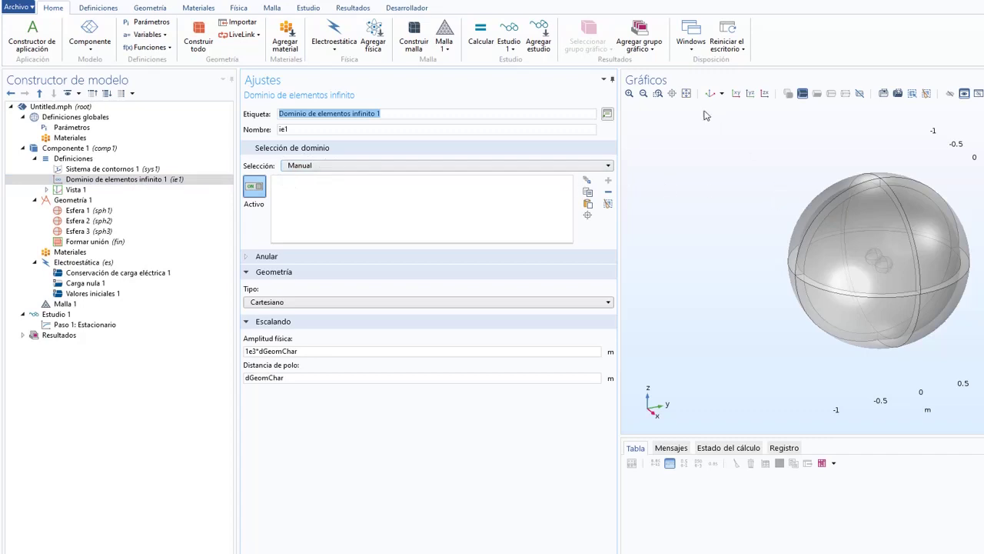
pyautogui.moveTo(750, 133); pyautogui.dragTo(891, 251)
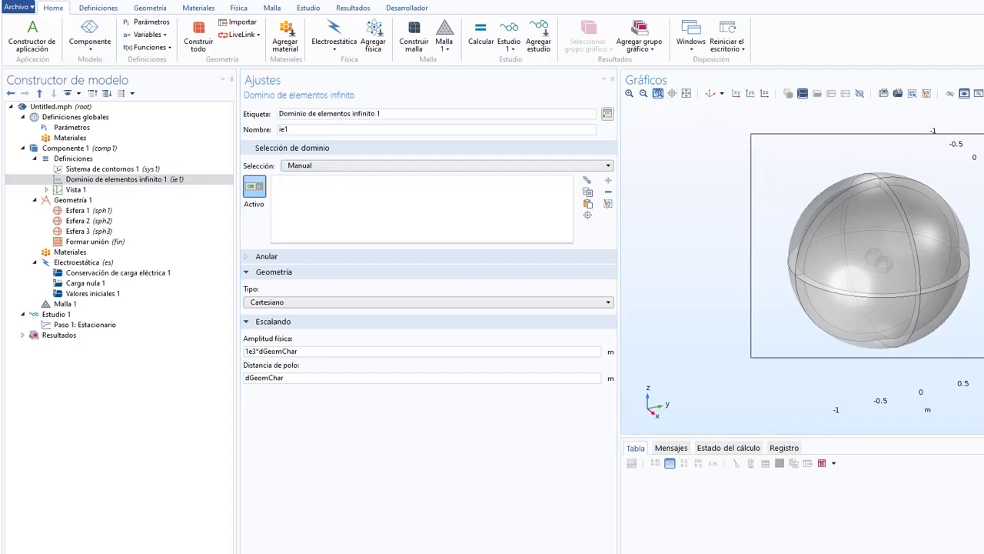
pyautogui.click(884, 285)
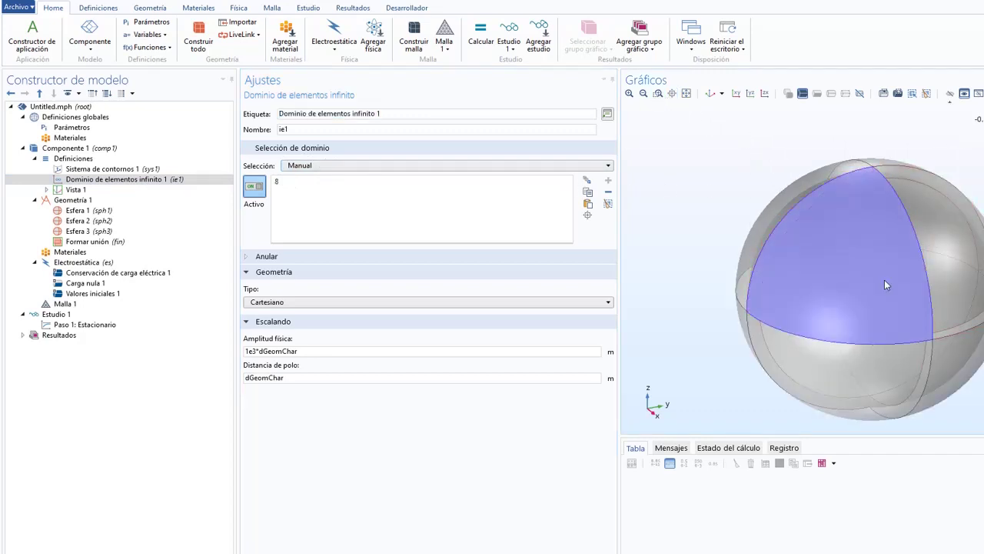
pyautogui.click(815, 215)
pyautogui.scroll(2, 873, 232)
pyautogui.scroll(-2, 874, 232)
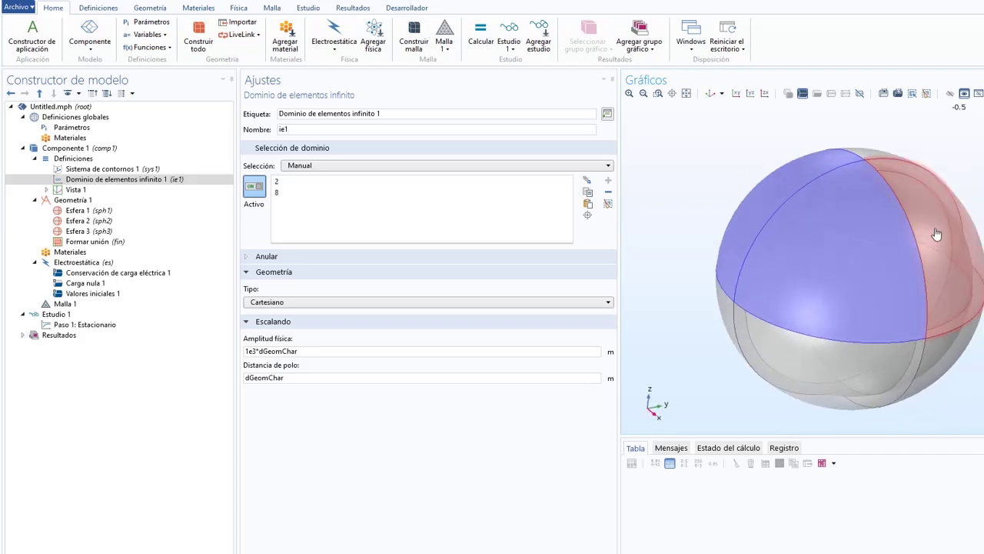
pyautogui.click(940, 230)
pyautogui.click(871, 157)
pyautogui.click(828, 317)
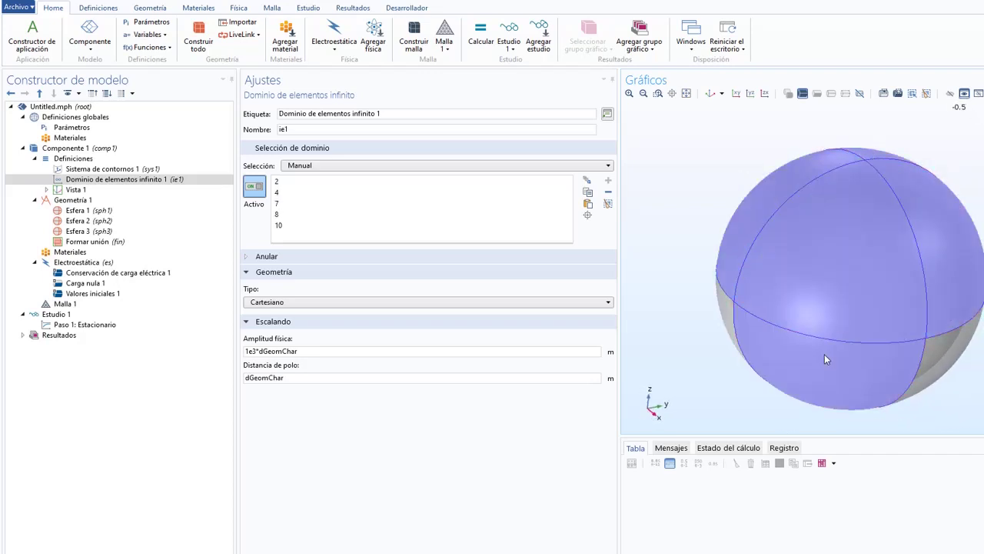
pyautogui.click(729, 320)
pyautogui.click(942, 357)
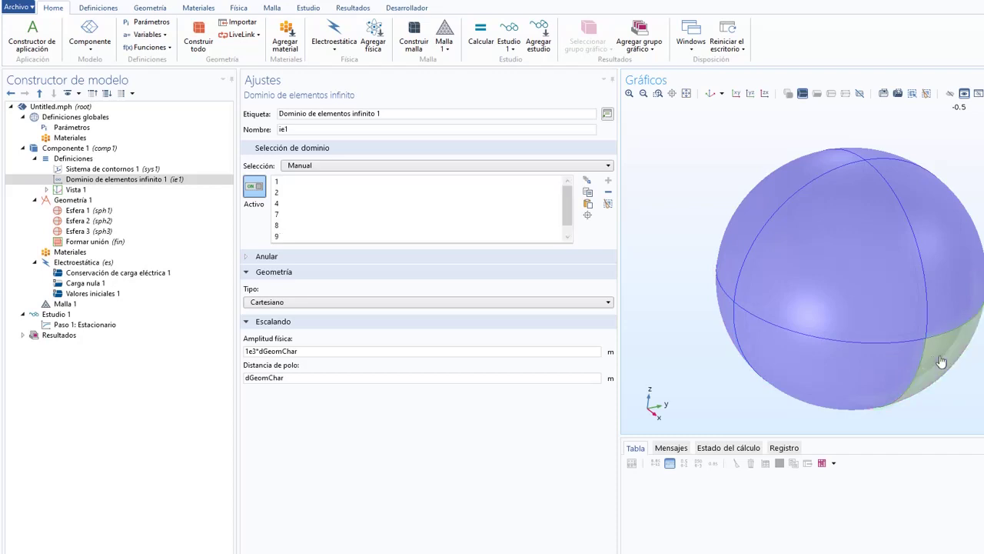
pyautogui.moveTo(934, 355); pyautogui.dragTo(836, 202)
pyautogui.click(808, 320)
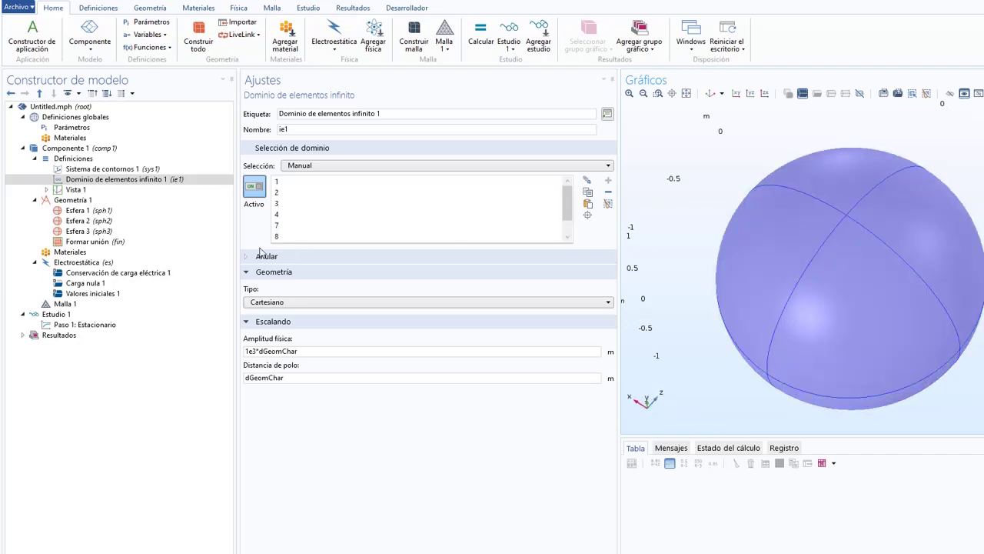
# Check the selected shell domains one by one and set the infinite element domain's geometry type to Esférico.
pyautogui.click(279, 183)
pyautogui.click(278, 194)
pyautogui.click(278, 204)
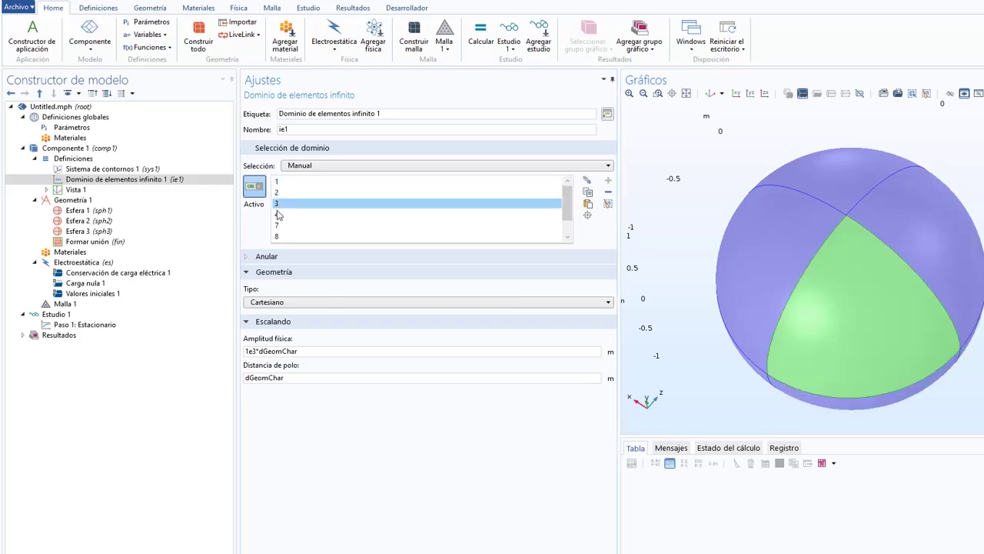
pyautogui.click(277, 214)
pyautogui.click(276, 226)
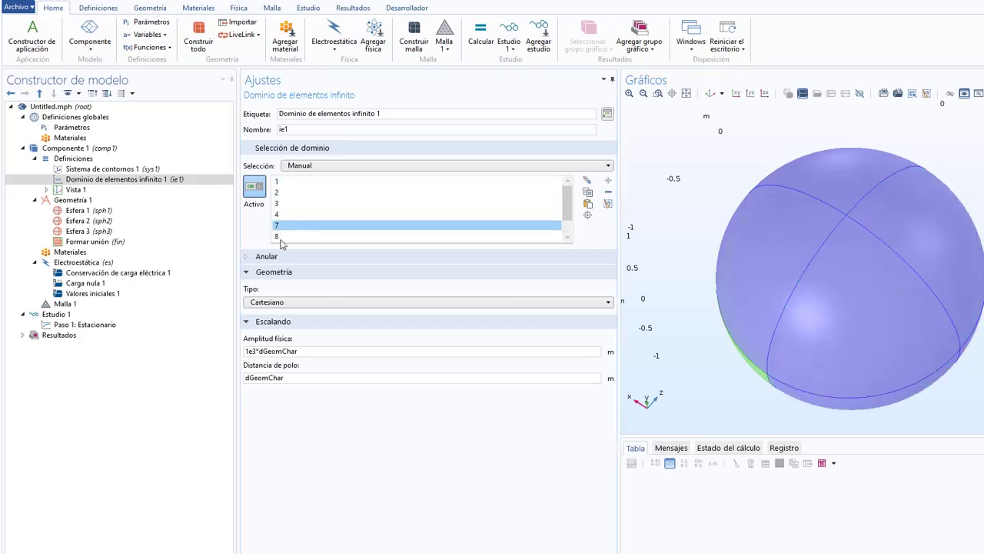
pyautogui.click(281, 237)
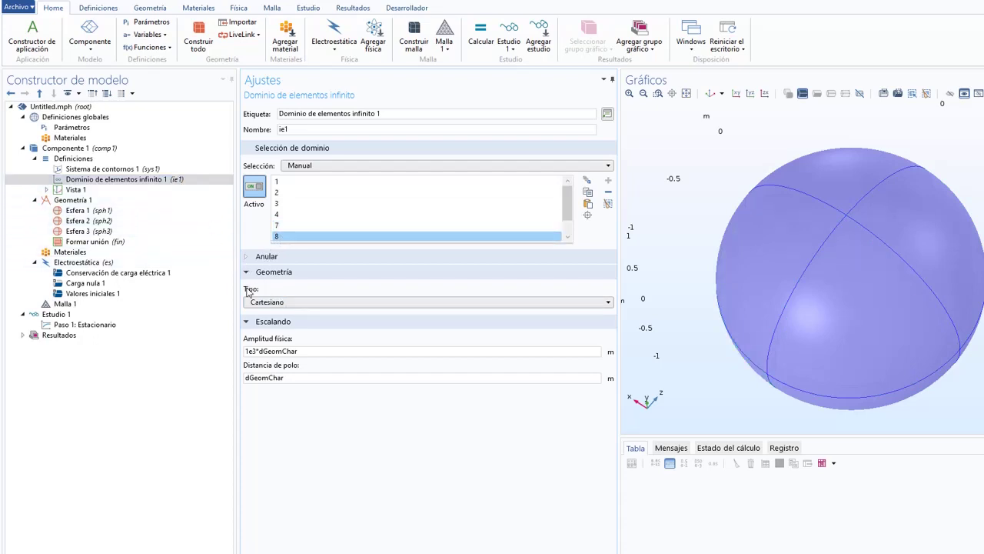
pyautogui.click(269, 302)
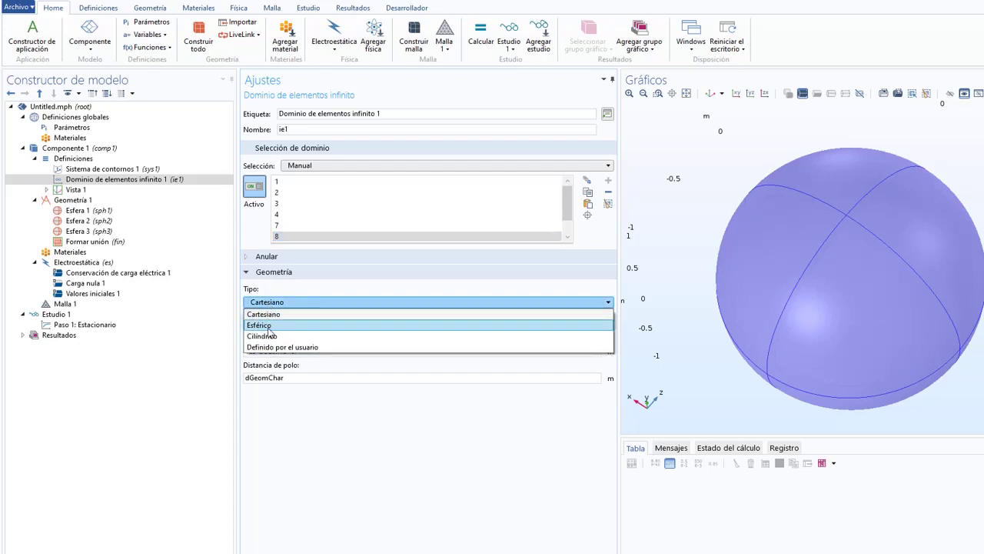
pyautogui.click(269, 326)
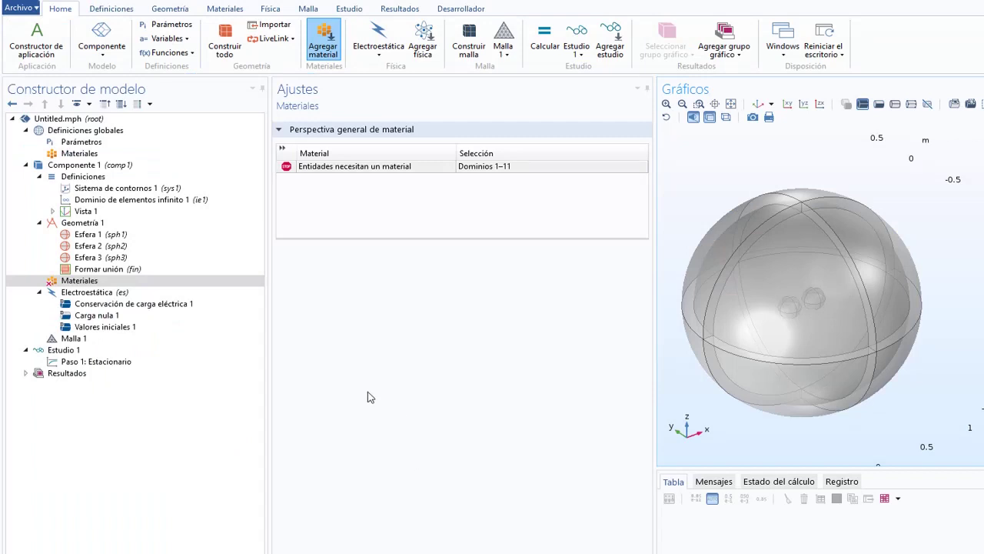
pyautogui.click(90, 283)
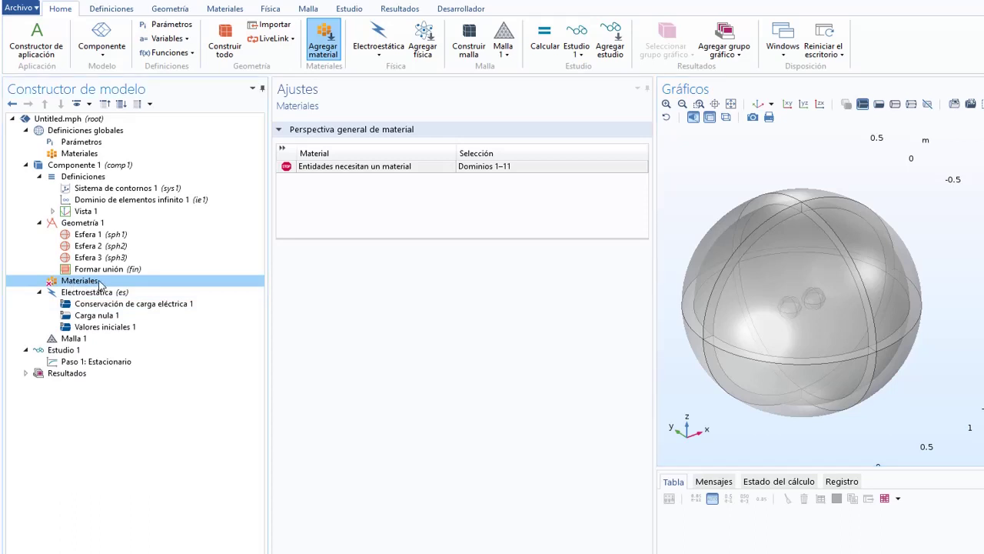
pyautogui.rightClick(99, 285)
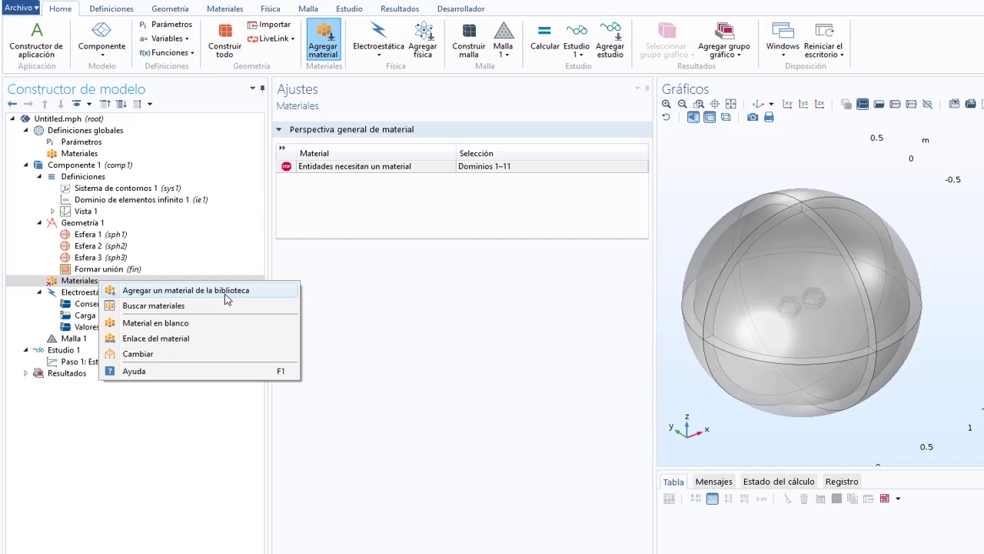
pyautogui.press('Escape')
pyautogui.press('Down')
pyautogui.click(109, 283)
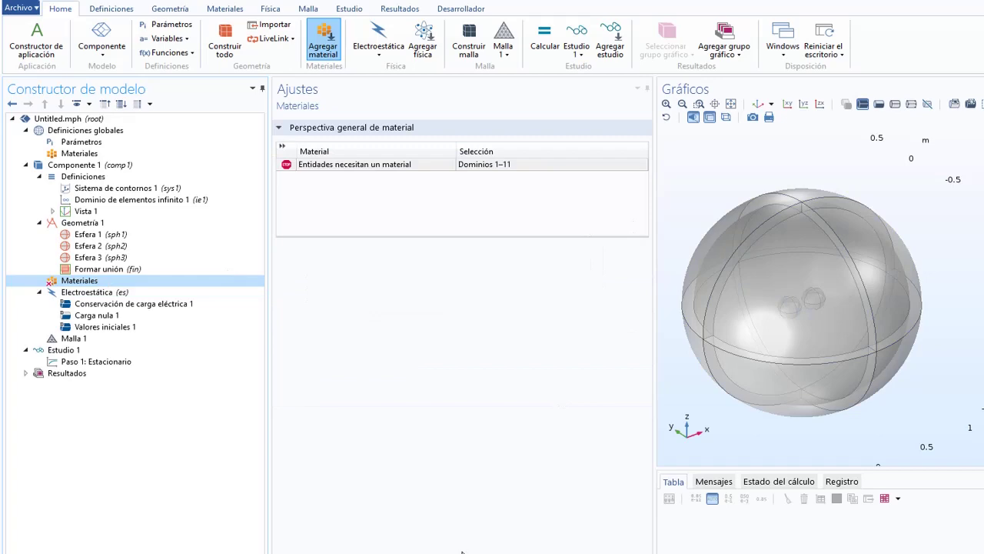
# Add the Air material from the Básica library to the component.
pyautogui.click(323, 45)
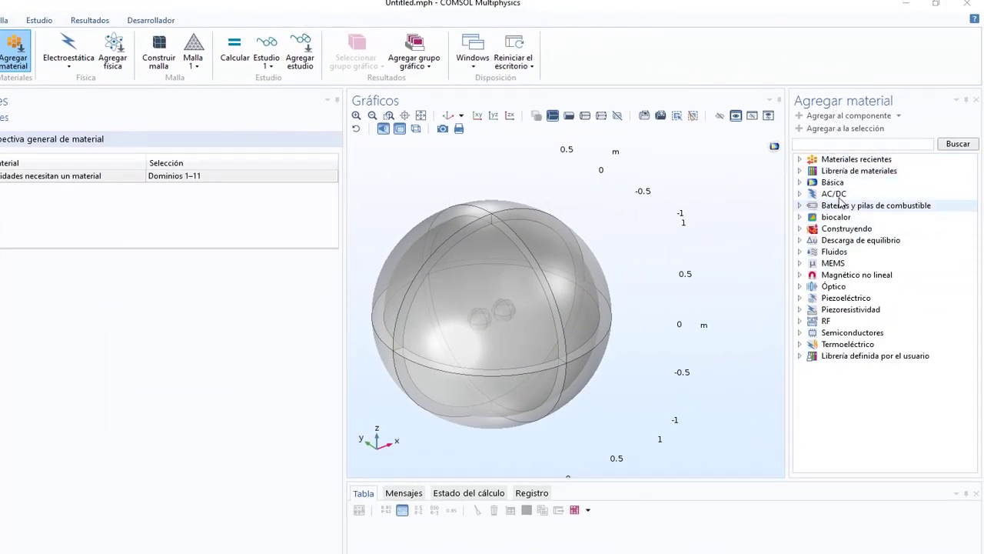
pyautogui.click(800, 172)
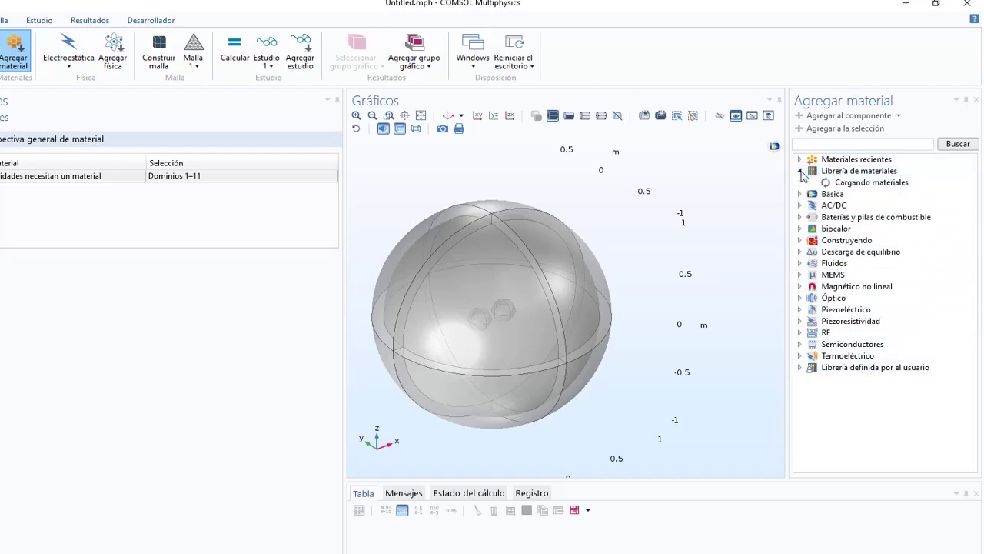
pyautogui.click(800, 171)
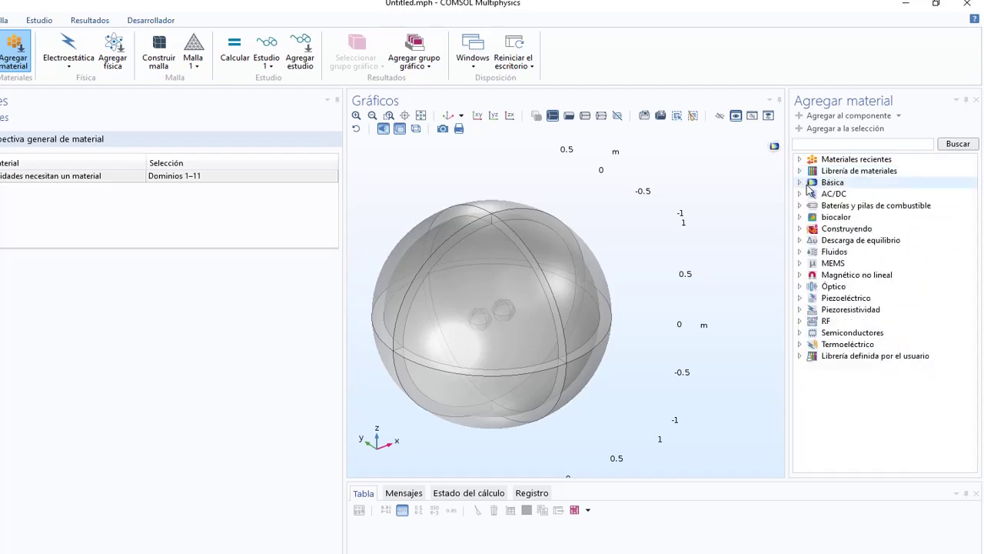
pyautogui.click(800, 182)
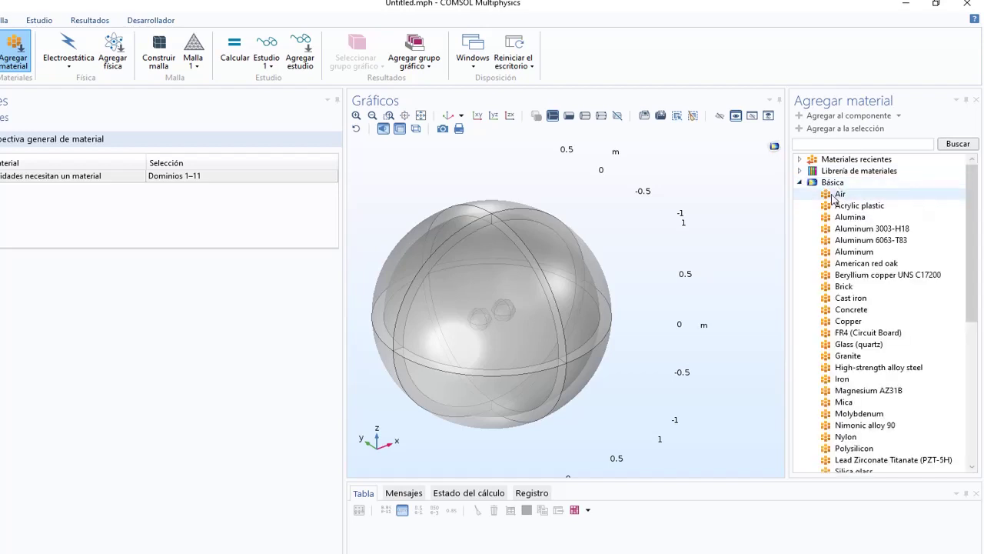
pyautogui.doubleClick(838, 194)
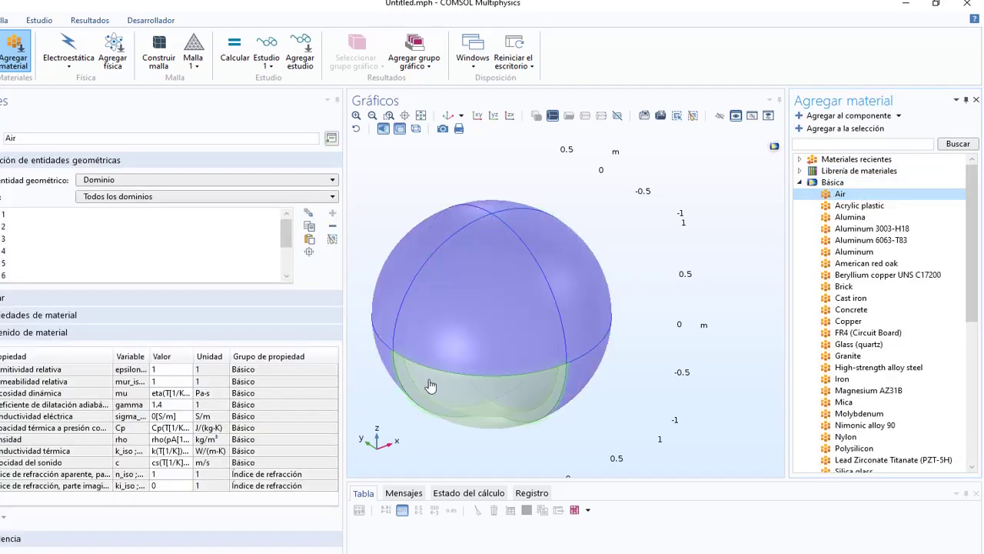
# Add the Copper material from the AC/DC library to the component.
pyautogui.click(800, 182)
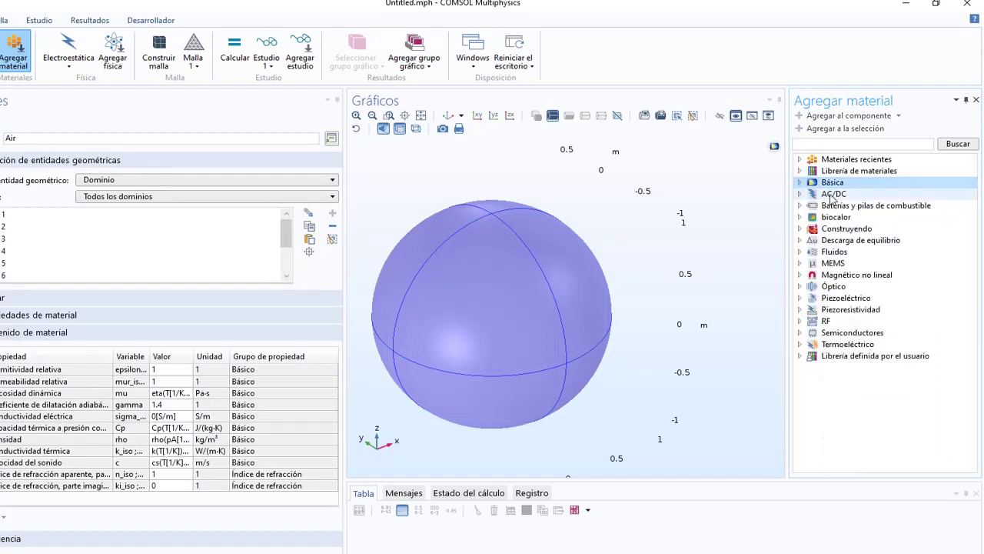
pyautogui.click(801, 193)
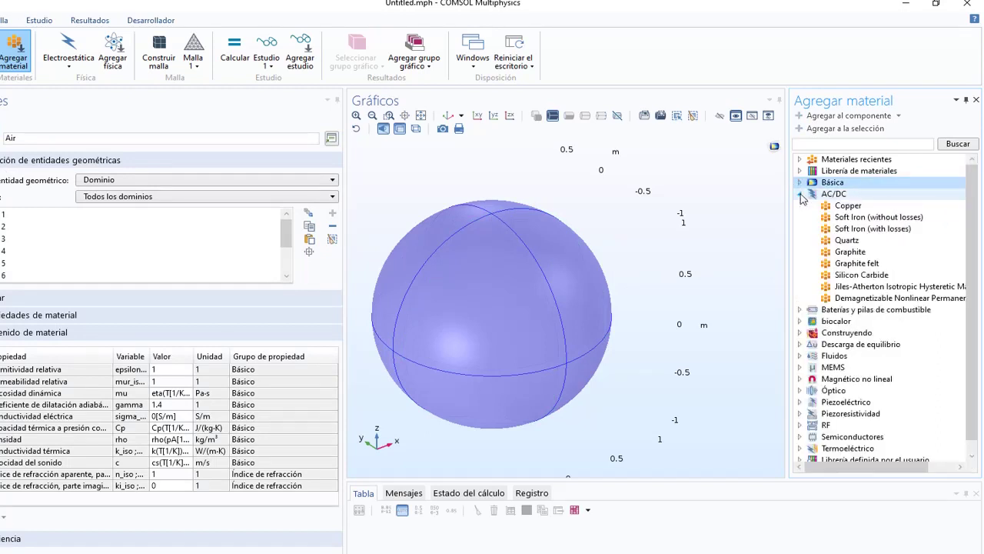
pyautogui.doubleClick(849, 206)
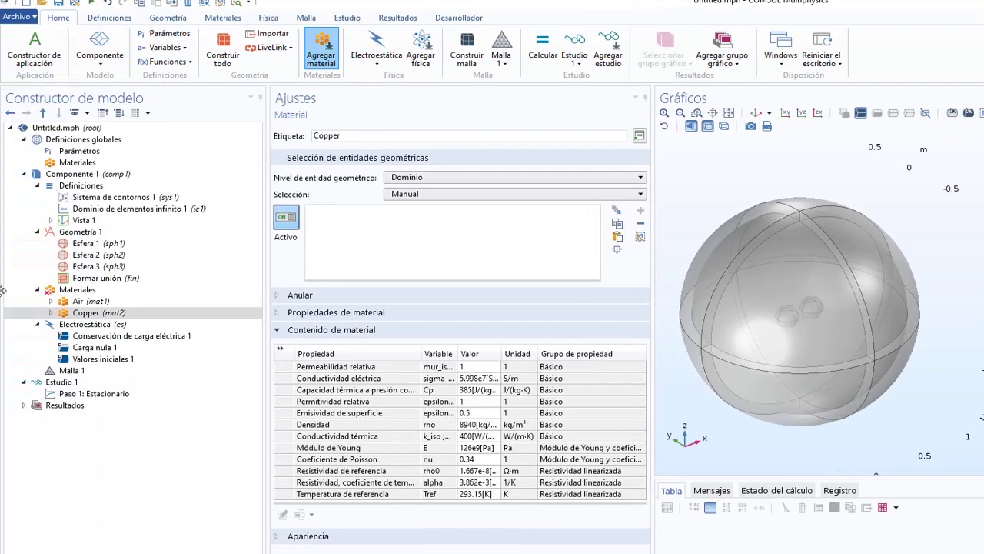
# Empty the Air material's domain selection.
pyautogui.click(80, 305)
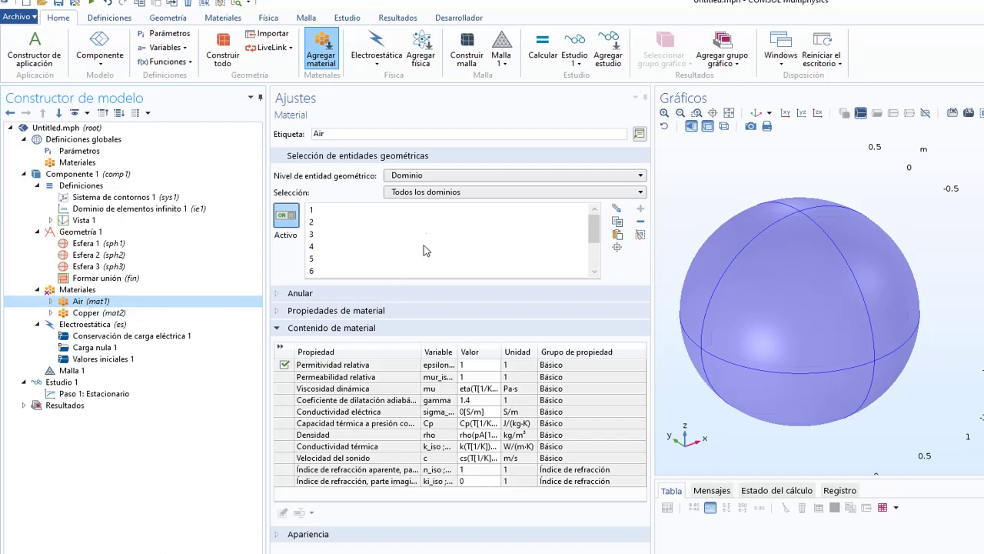
pyautogui.click(456, 194)
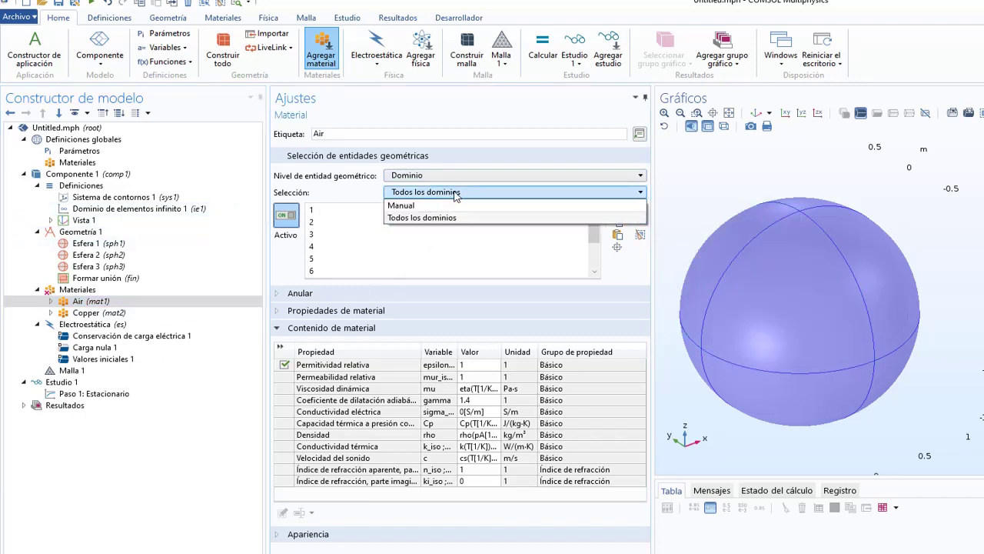
pyautogui.click(458, 192)
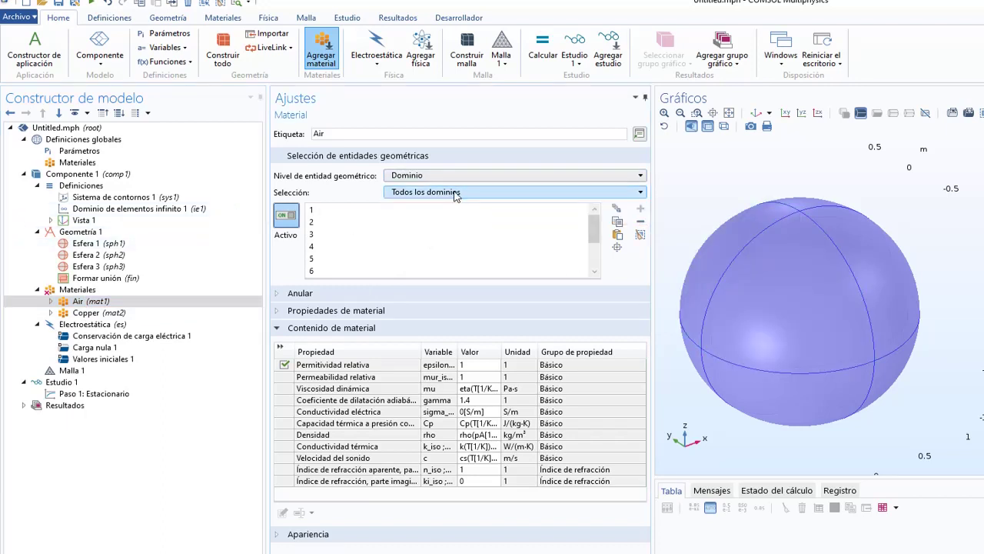
pyautogui.click(641, 235)
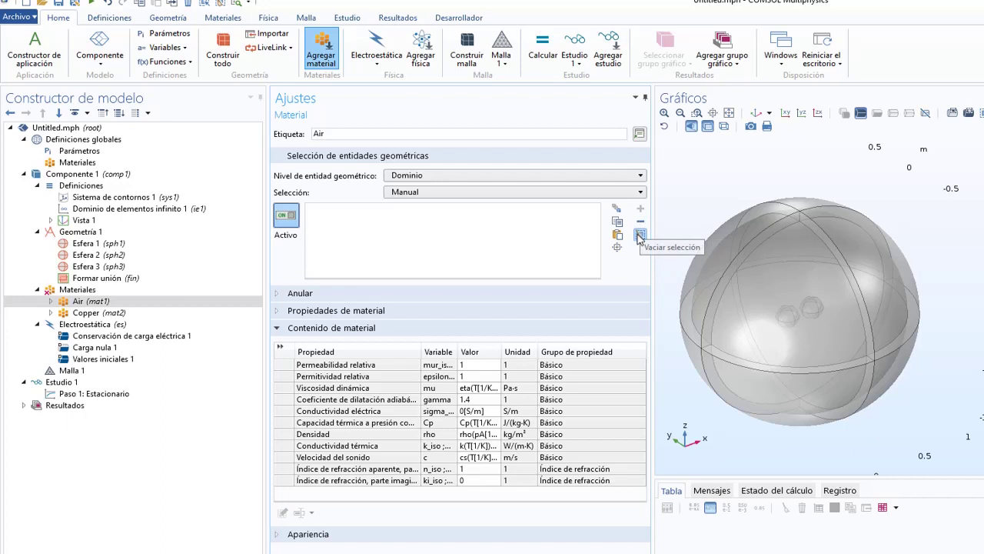
# Assign Air to all outer shell domains and the inner domain surrounding the two small spheres (domains 1–5 and 7–10).
pyautogui.click(797, 205)
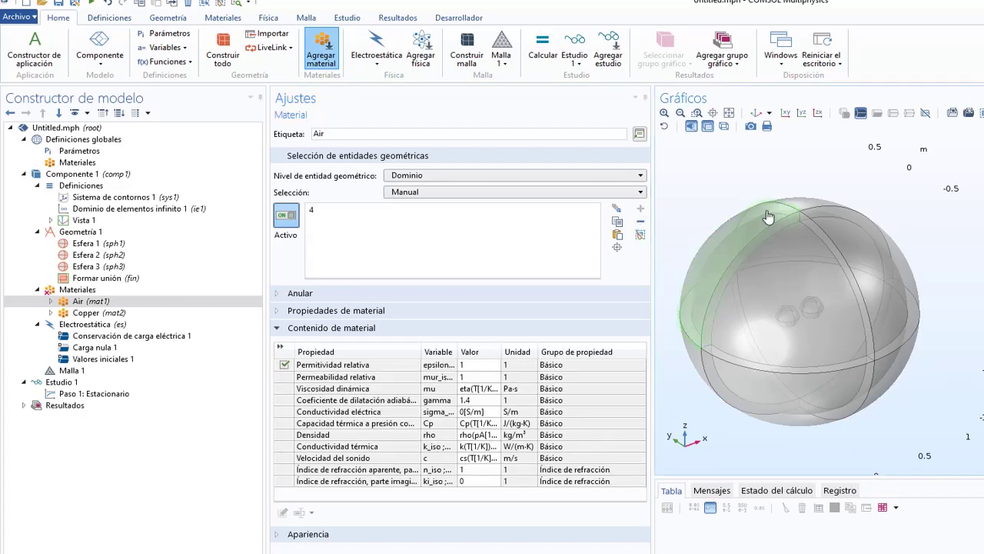
pyautogui.click(876, 262)
pyautogui.click(802, 308)
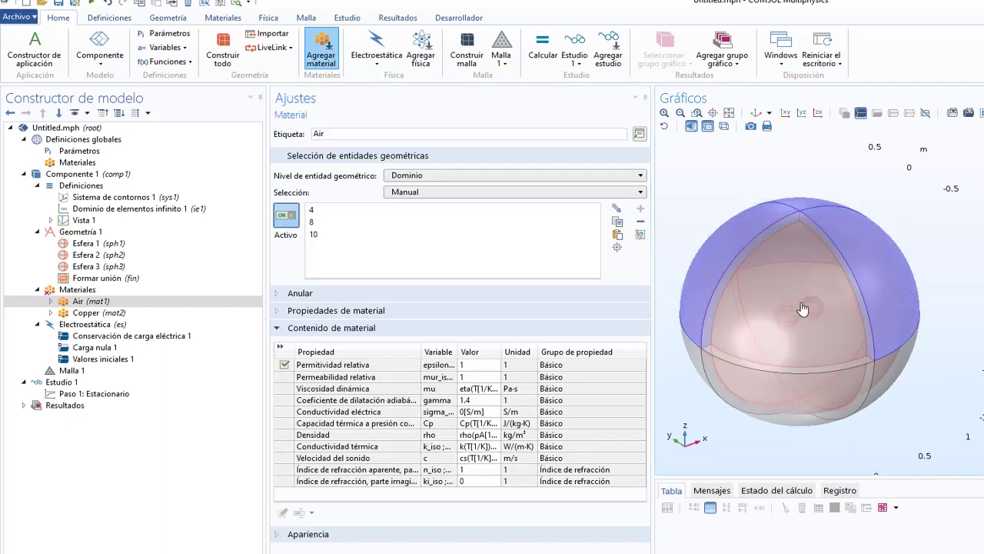
pyautogui.click(802, 308)
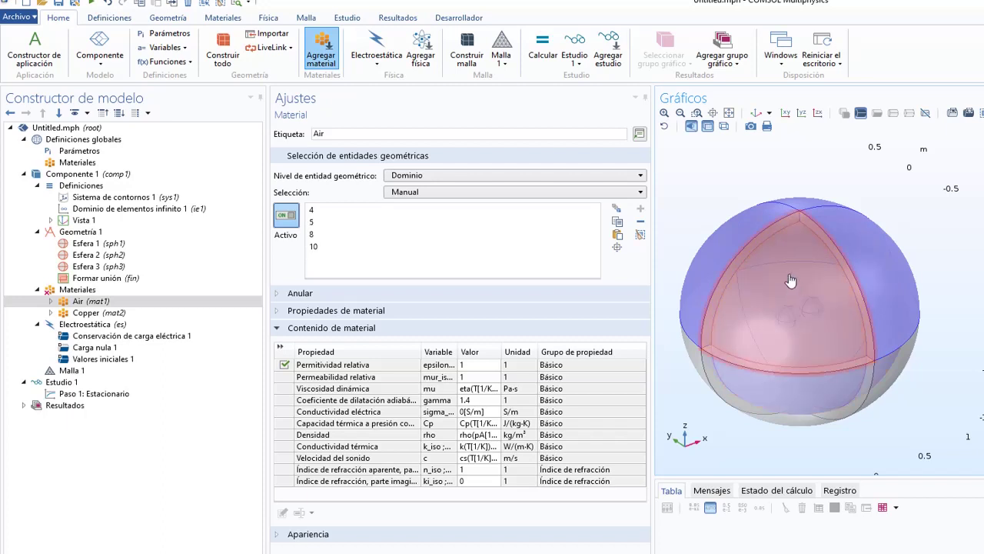
pyautogui.click(786, 299)
pyautogui.click(795, 325)
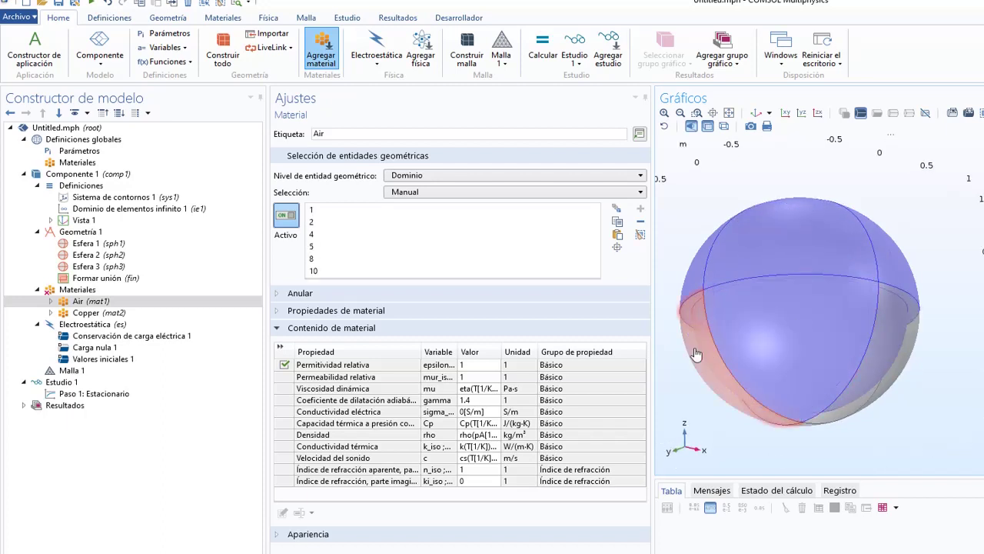
pyautogui.click(868, 333)
pyautogui.moveTo(810, 322); pyautogui.dragTo(793, 349)
pyautogui.click(825, 401)
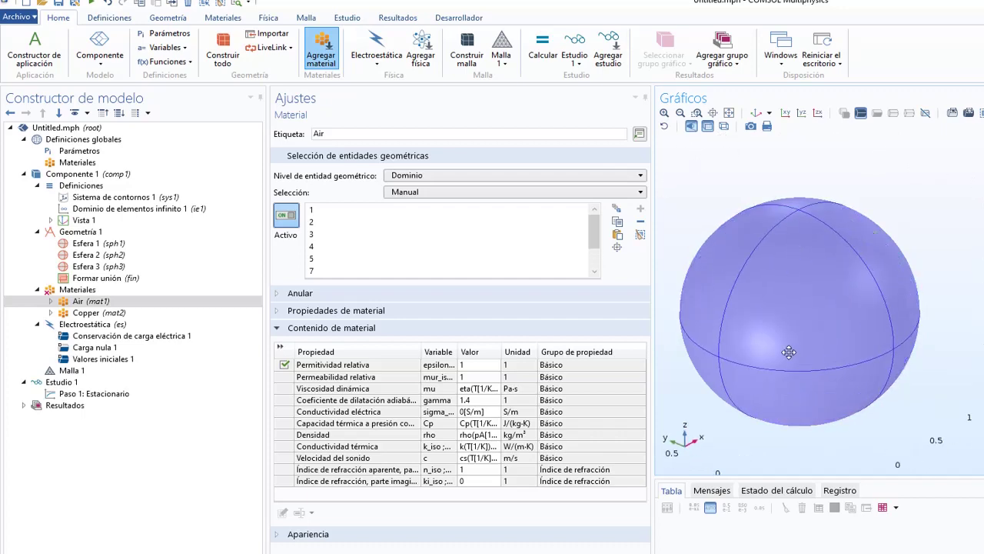
# Assign the Copper material to the two small inner spheres, domains 6 and 11.
pyautogui.click(89, 315)
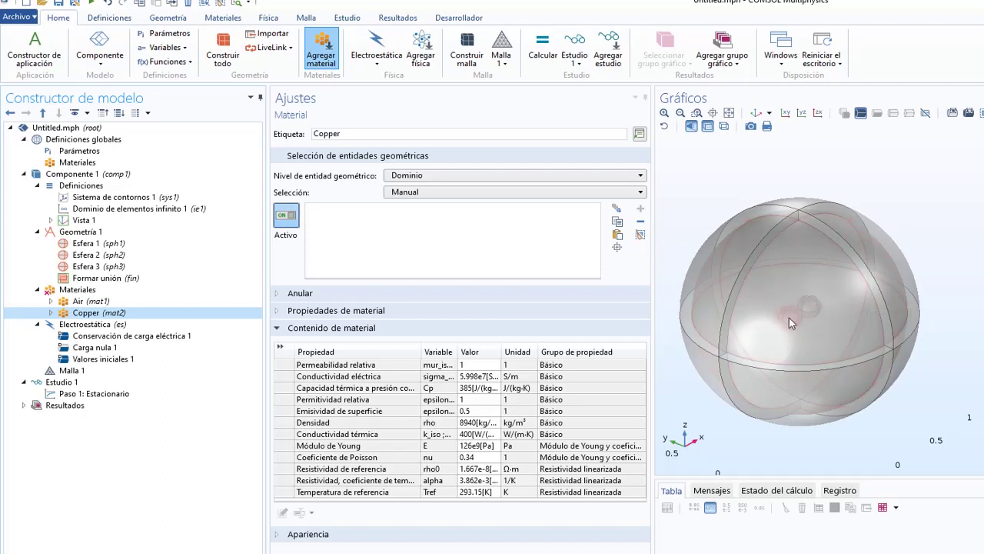
pyautogui.click(789, 317)
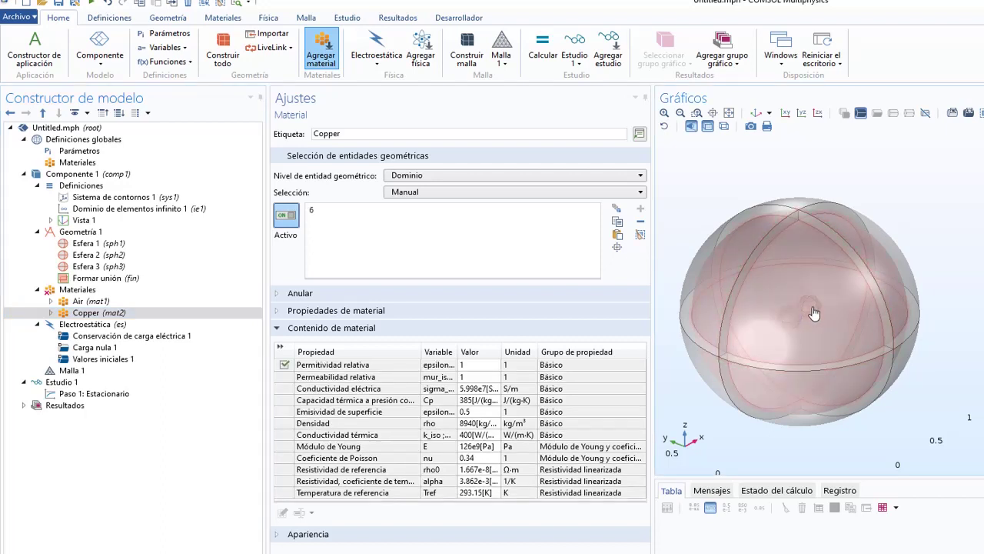
pyautogui.click(815, 315)
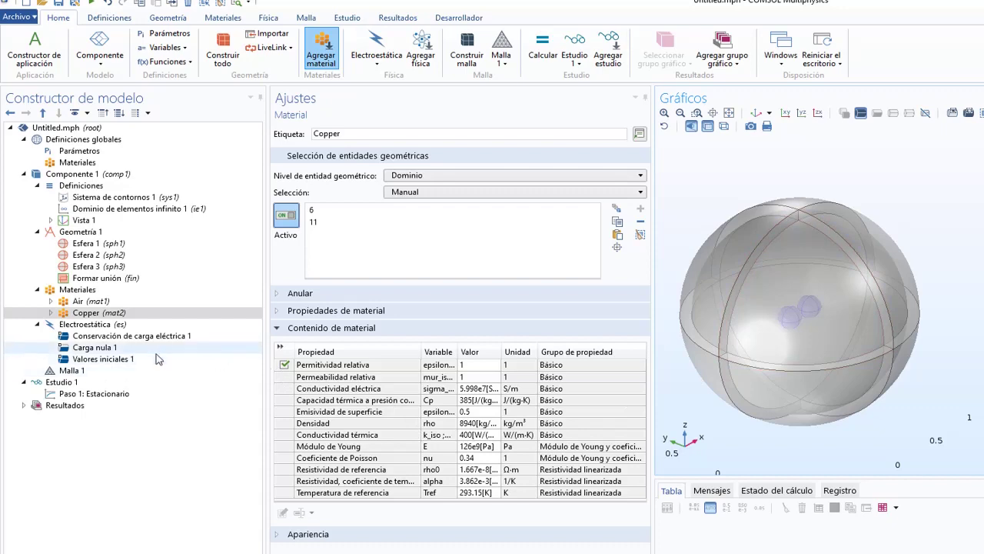
# Review the domain assignments of Air and Copper, the component's materials overview and the nodes of the electrostatics interface.
pyautogui.click(94, 301)
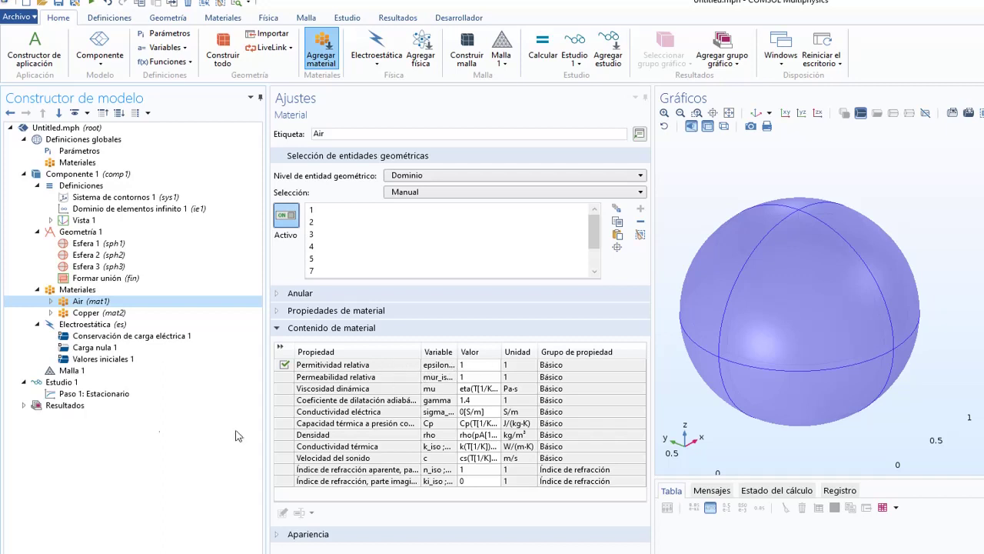
pyautogui.click(89, 313)
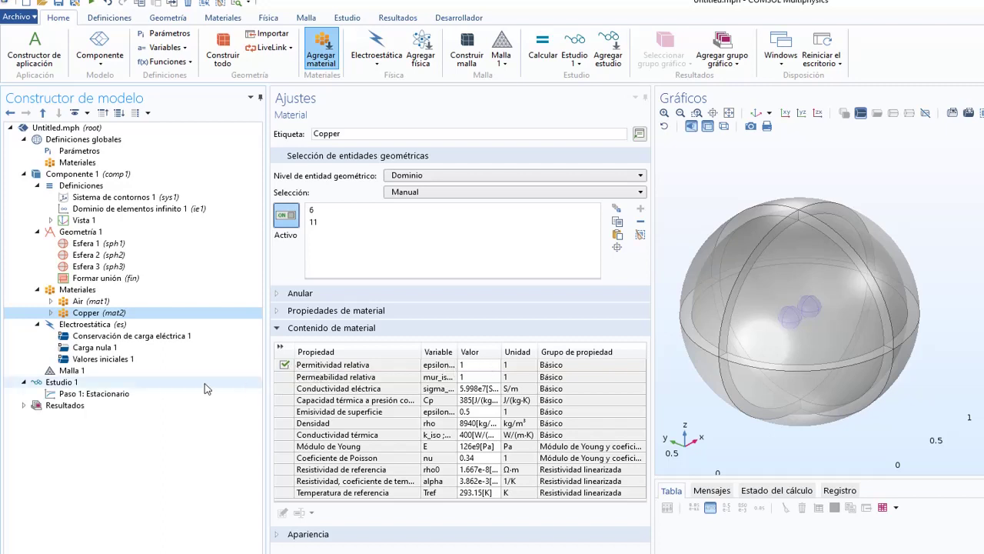
pyautogui.click(289, 365)
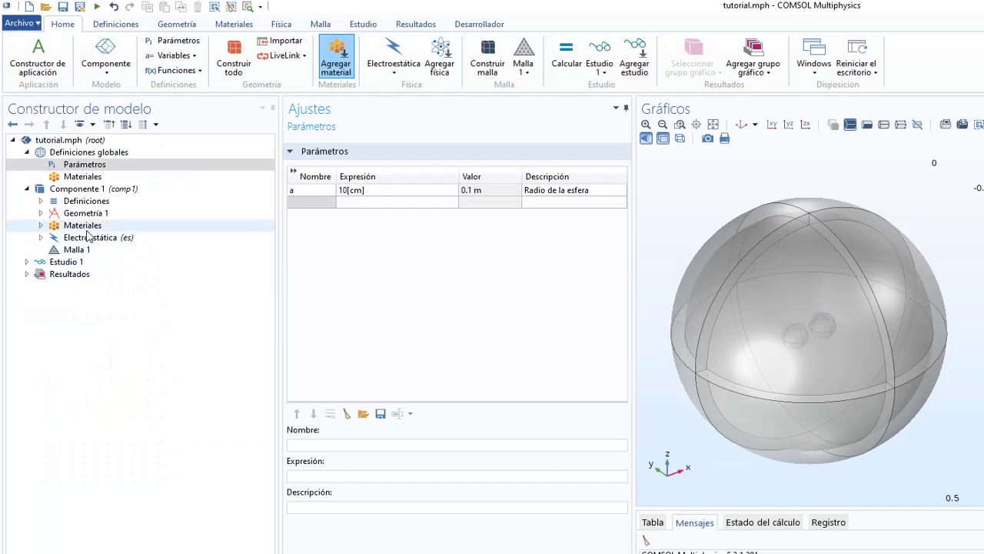
pyautogui.click(87, 225)
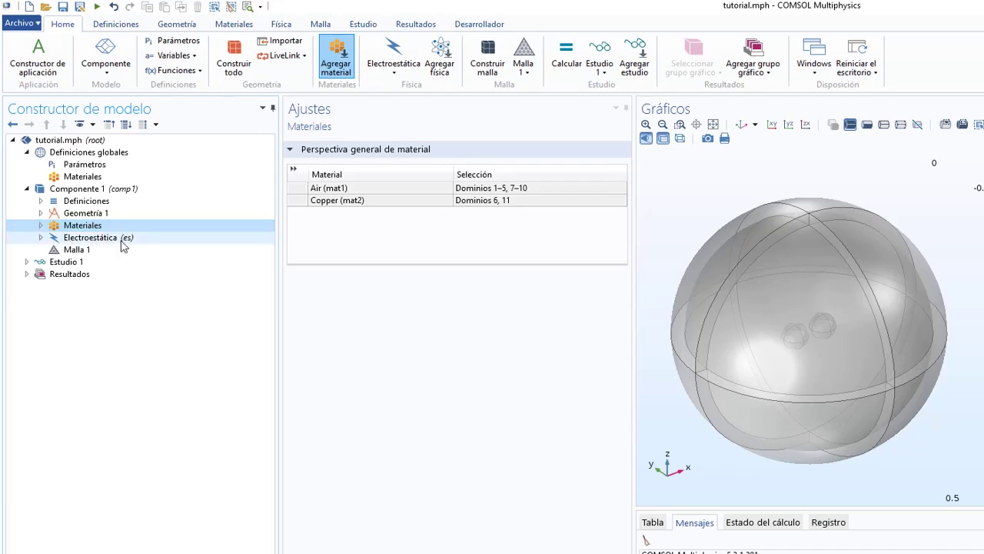
pyautogui.click(52, 240)
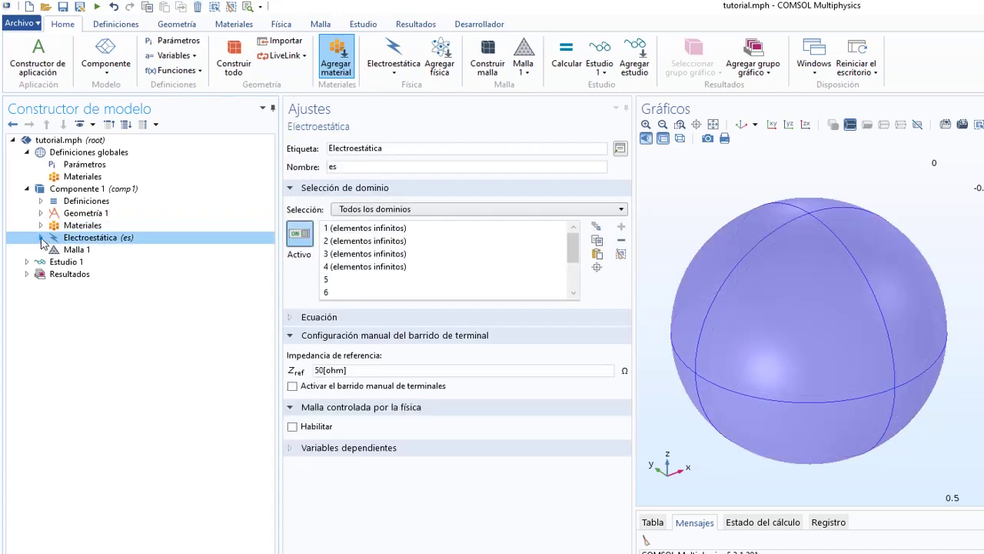
pyautogui.click(41, 238)
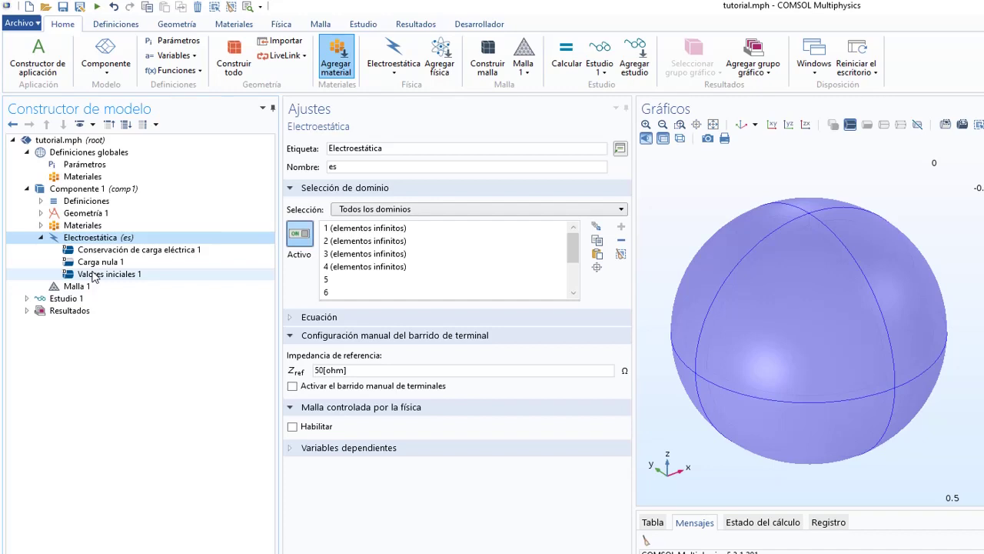
# Add a global parameter named V0 with the expression 100[V].
pyautogui.click(71, 166)
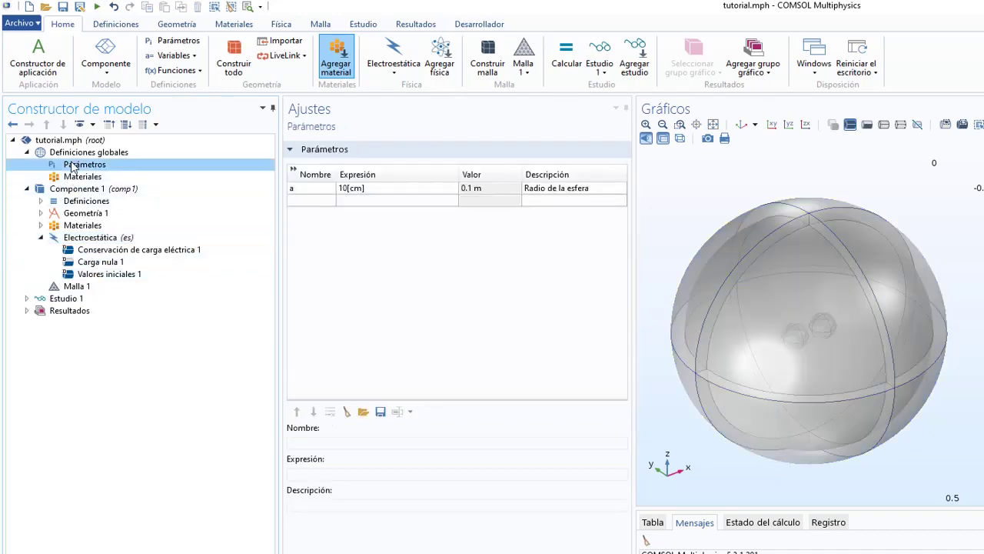
pyautogui.click(300, 201)
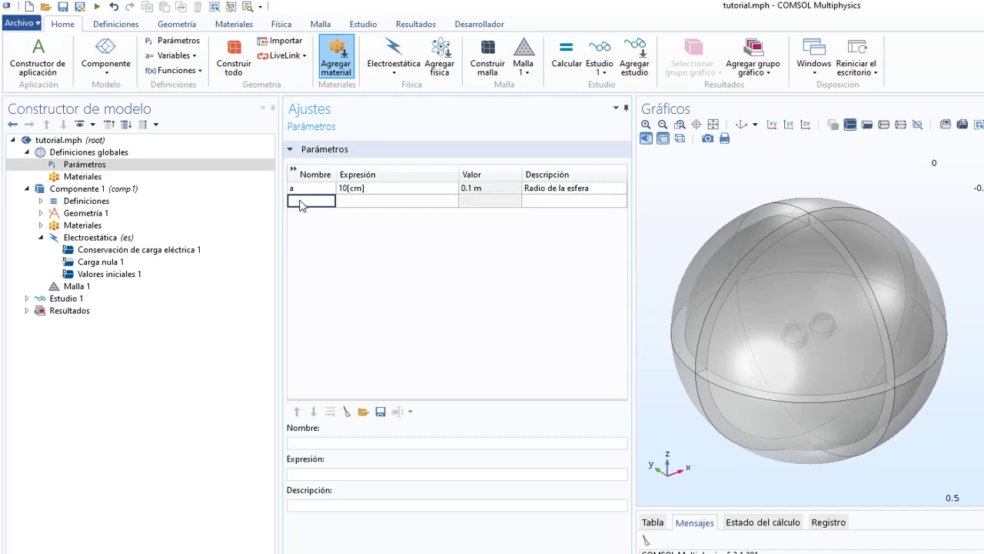
pyautogui.write('V0')
pyautogui.press('Return')
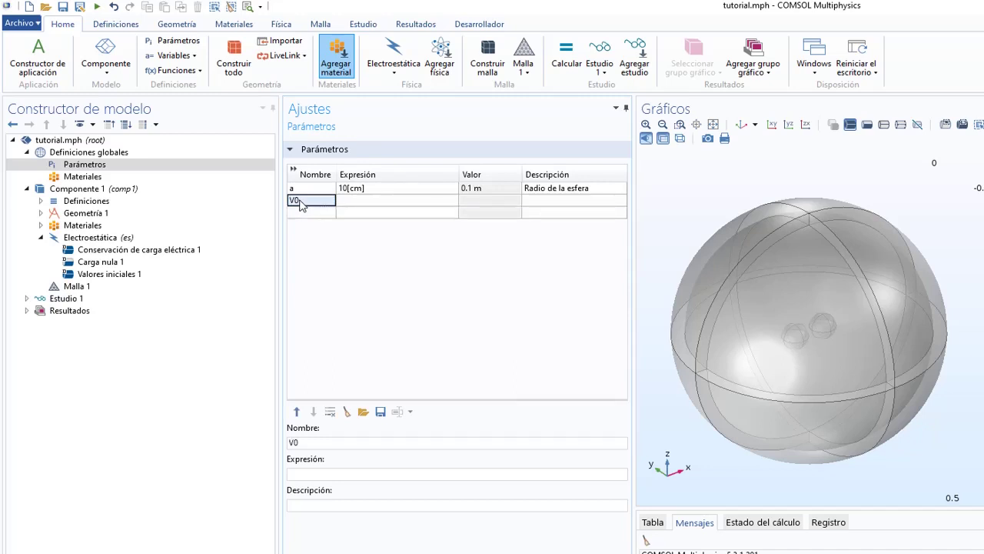
pyautogui.click(366, 202)
pyautogui.write('100')
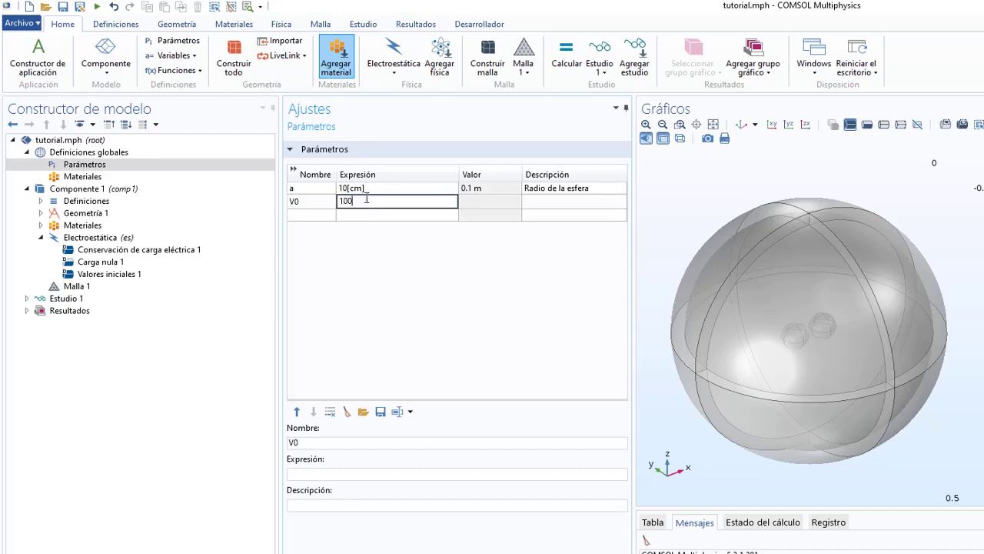
pyautogui.write('[V]')
pyautogui.press('Return')
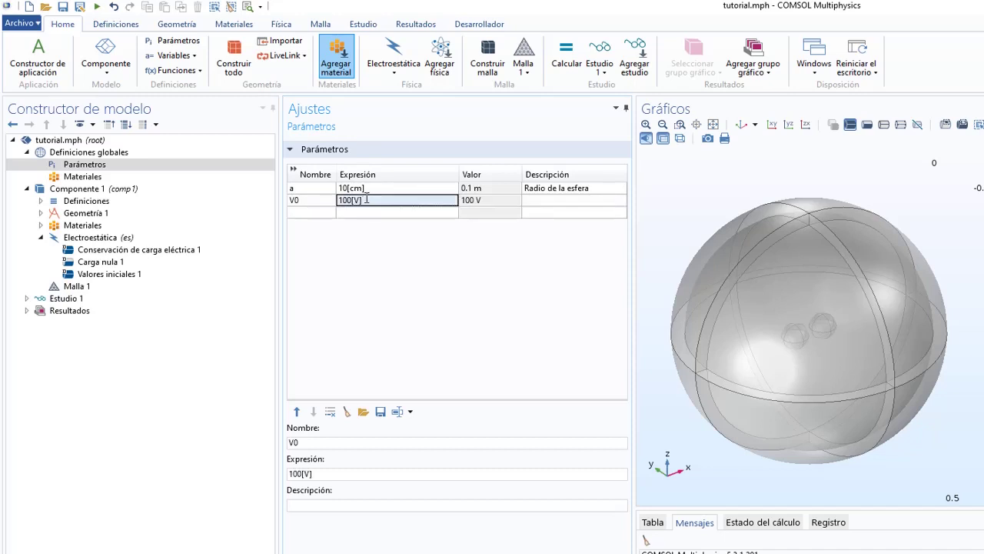
# Describe the V0 parameter as "Voltaje de la esfera cargada".
pyautogui.click(534, 203)
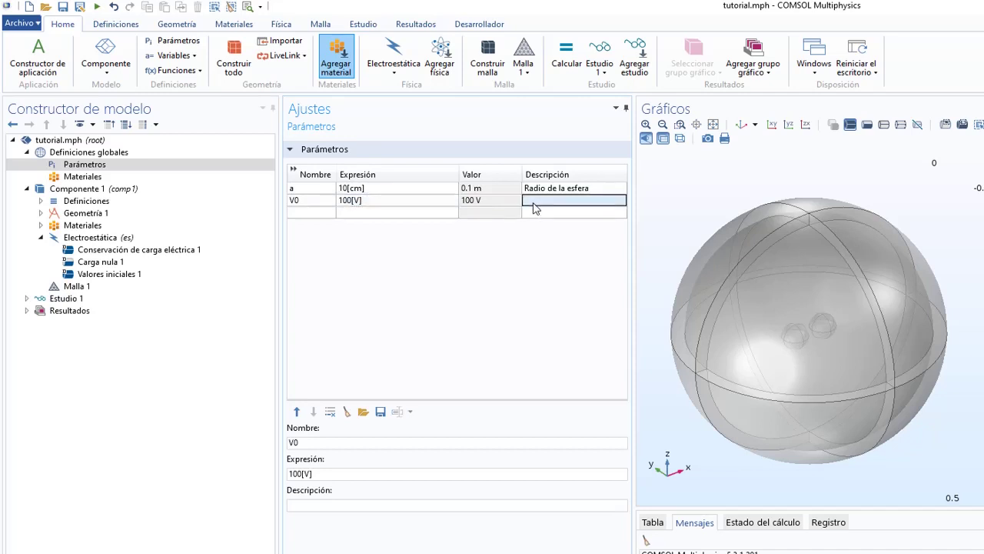
pyautogui.write('Volta')
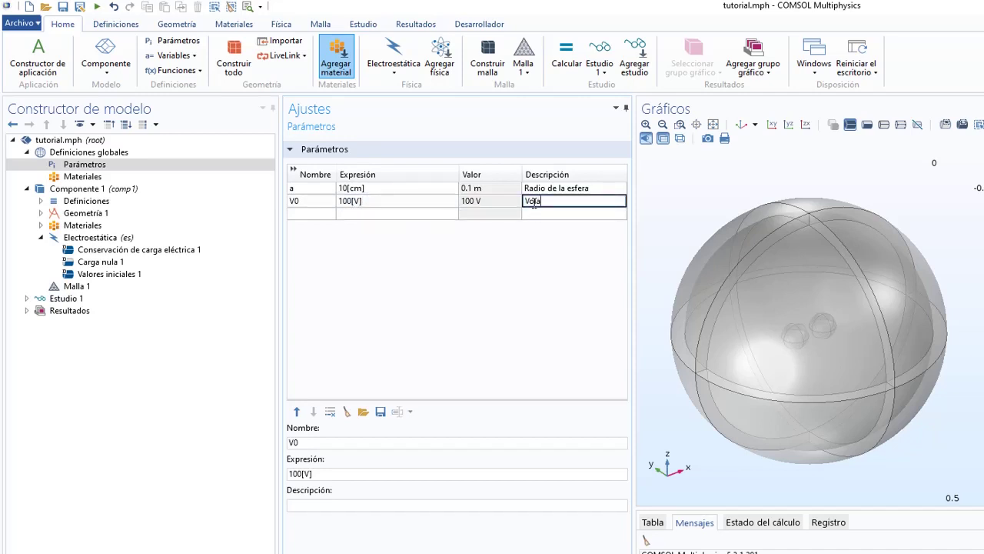
pyautogui.press('BackSpace')
pyautogui.press('BackSpace')
pyautogui.write('taje de la esfera cargada')
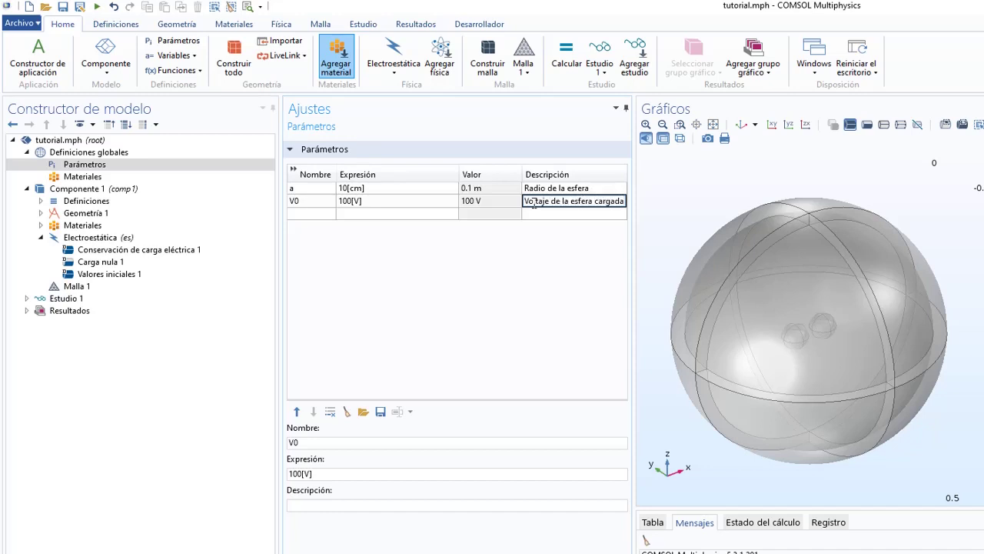
pyautogui.press('Return')
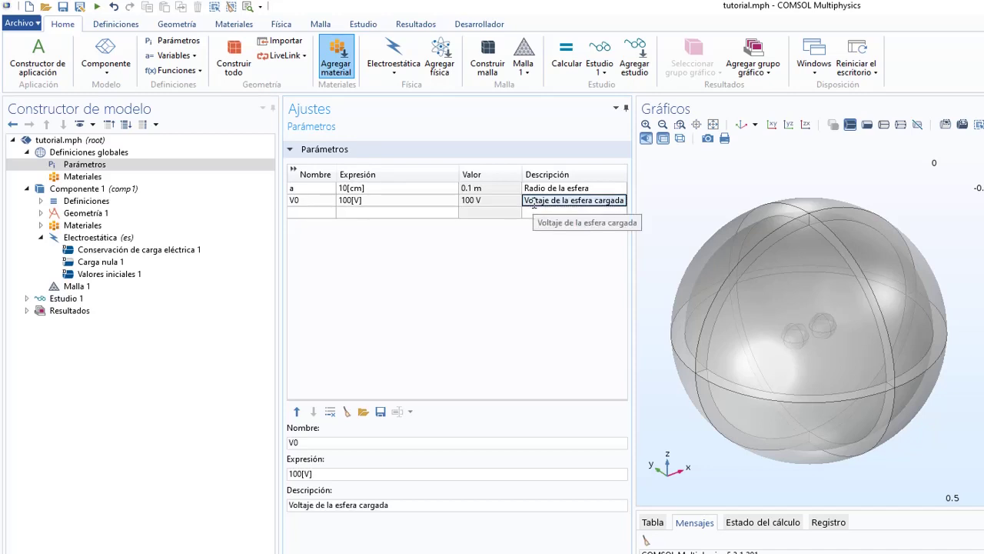
# Add a boundary Terminal to the electrostatics interface, with terminal type Voltaje and voltage V0.
pyautogui.click(108, 243)
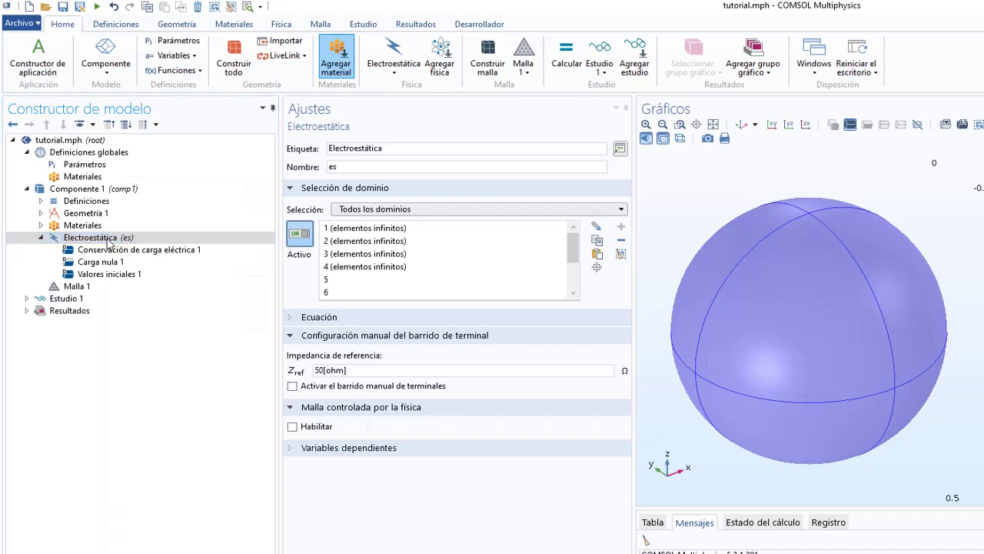
pyautogui.rightClick(108, 243)
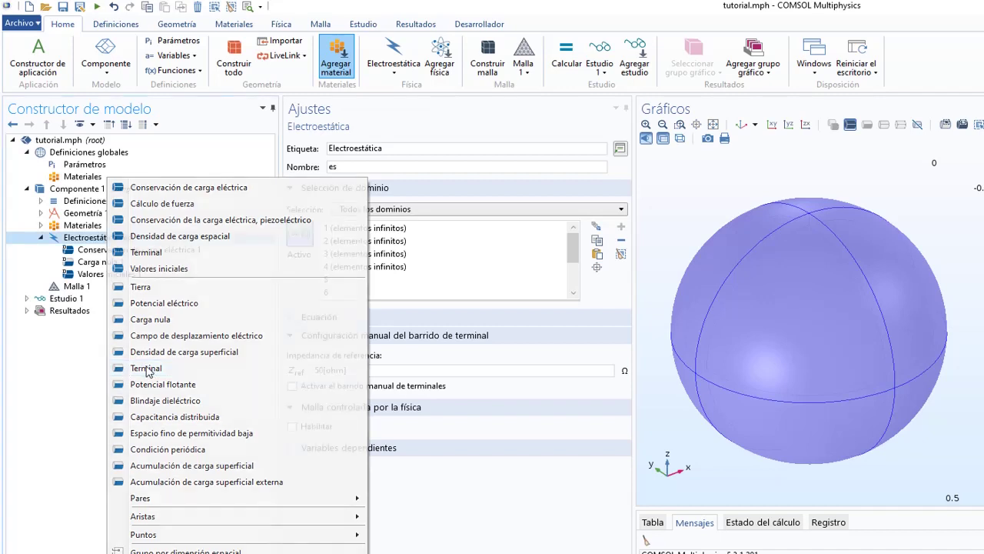
pyautogui.click(148, 369)
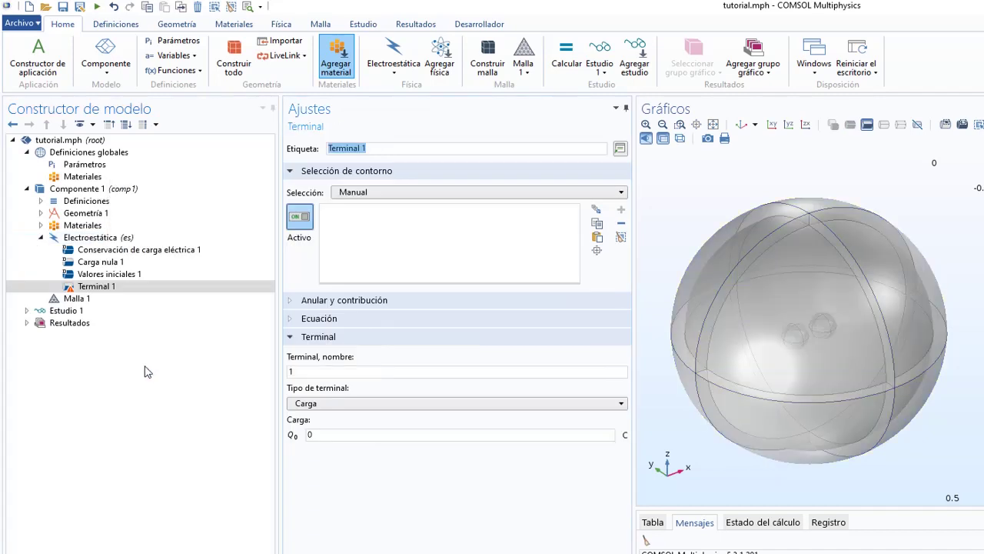
pyautogui.click(323, 404)
pyautogui.click(313, 421)
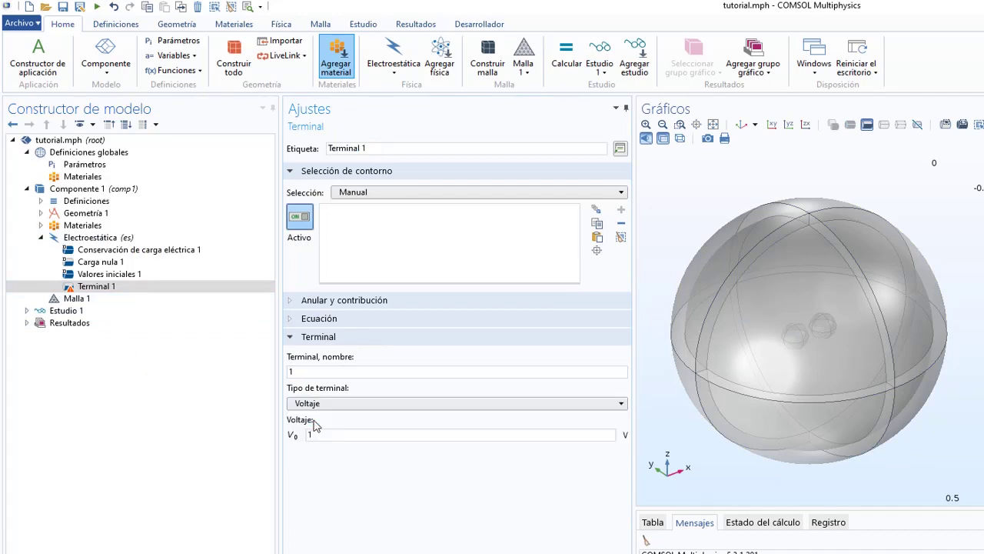
pyautogui.moveTo(320, 436); pyautogui.dragTo(300, 436)
pyautogui.write('V0')
# Assign the four upper faces of the sphere at lower x to the Terminal boundary selection (boundaries 14, 16, 18 and 20).
pyautogui.click(680, 126)
pyautogui.moveTo(772, 303); pyautogui.dragTo(883, 353)
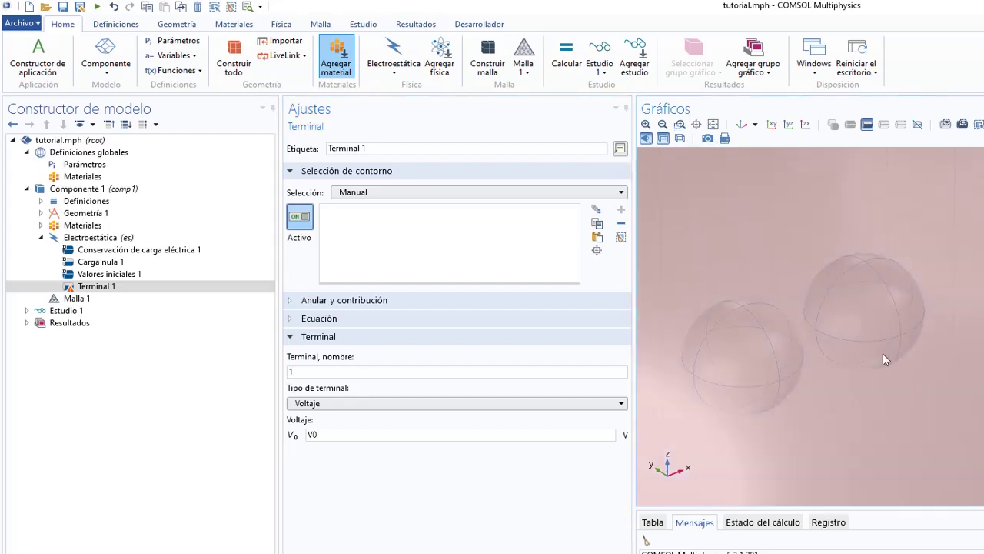
pyautogui.click(738, 358)
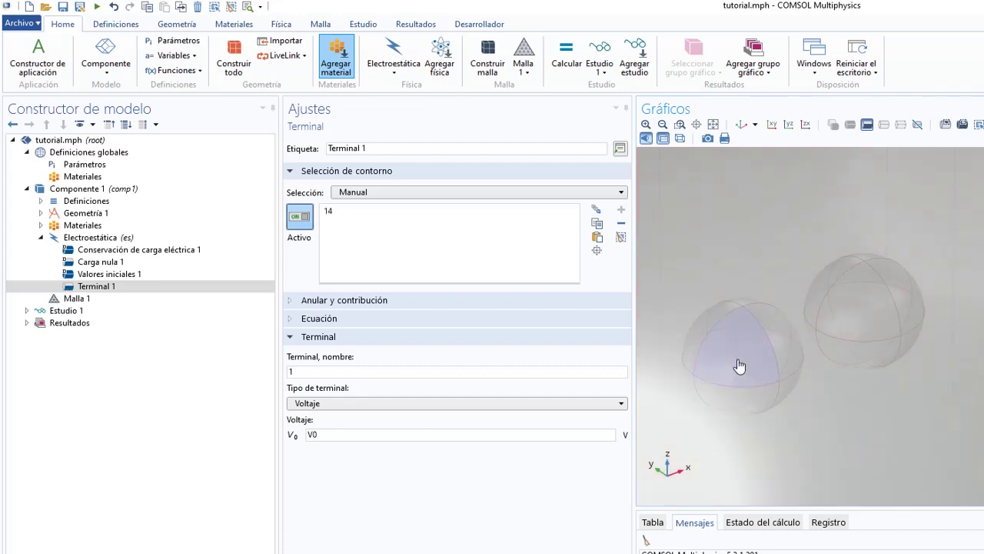
pyautogui.click(781, 357)
pyautogui.click(744, 309)
pyautogui.moveTo(755, 323); pyautogui.dragTo(760, 362)
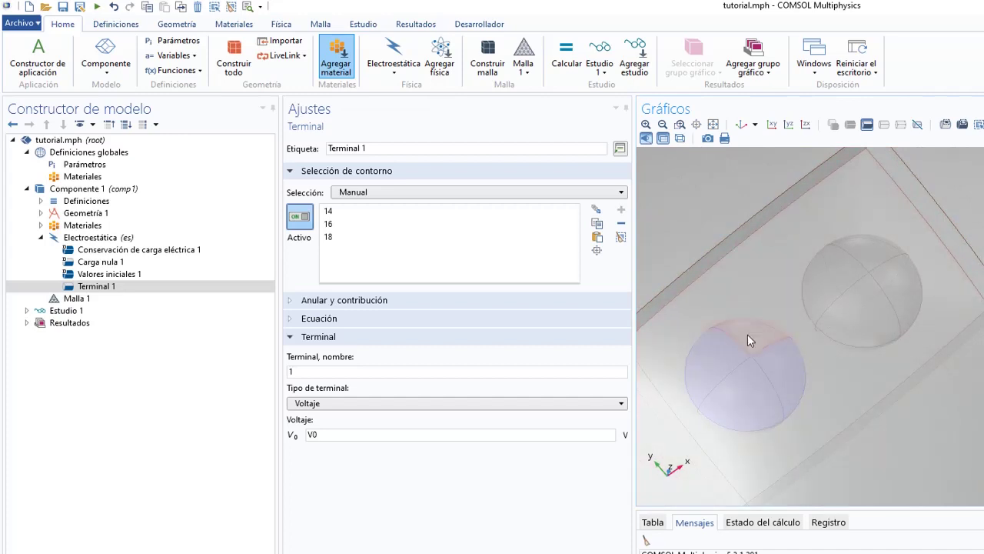
pyautogui.click(751, 338)
# Add the lower faces of the same sphere to the Terminal selection so that its whole surface is covered.
pyautogui.moveTo(751, 351)
pyautogui.mouseDown()
pyautogui.moveTo(743, 287)
pyautogui.moveTo(762, 257)
pyautogui.moveTo(761, 347)
pyautogui.mouseUp()
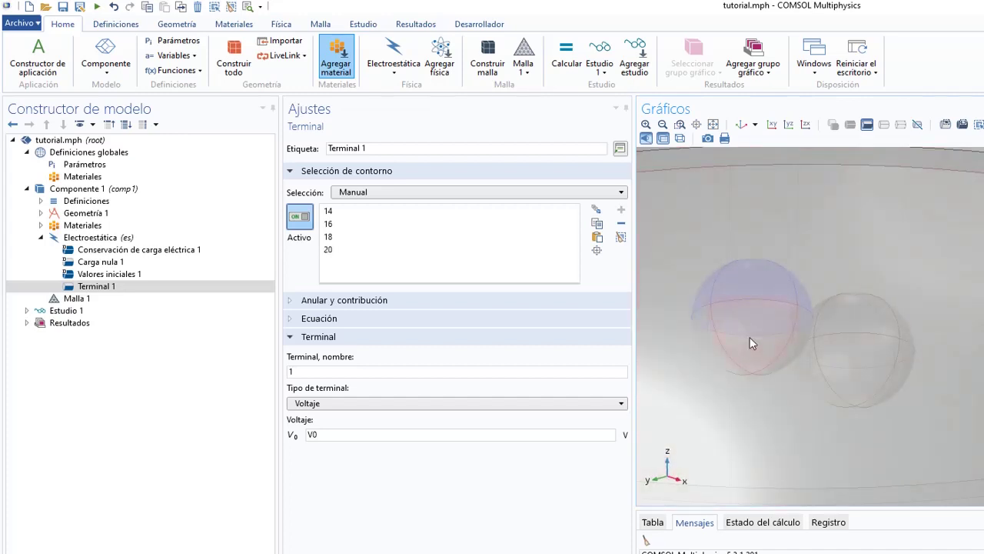
pyautogui.click(751, 343)
pyautogui.click(716, 350)
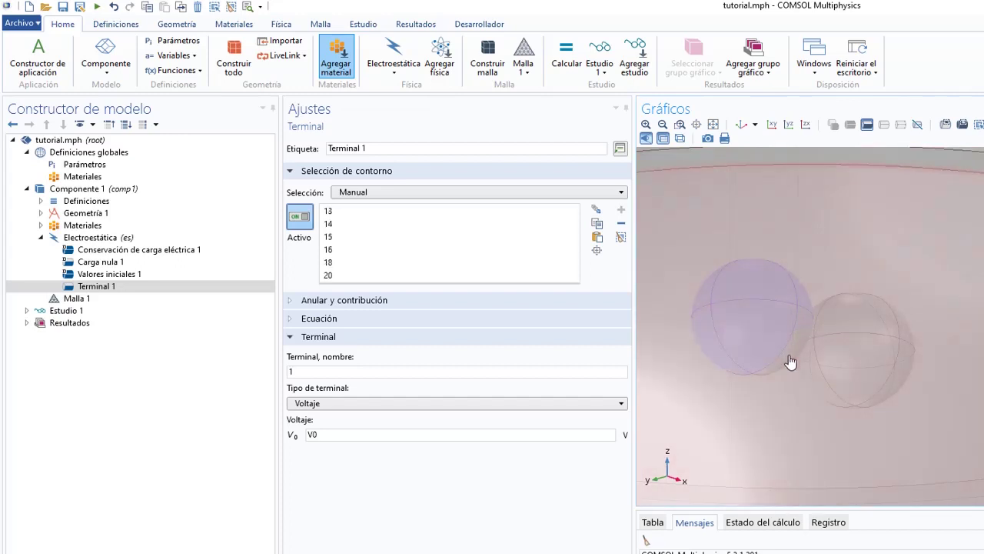
pyautogui.click(788, 362)
pyautogui.moveTo(758, 362); pyautogui.dragTo(752, 296)
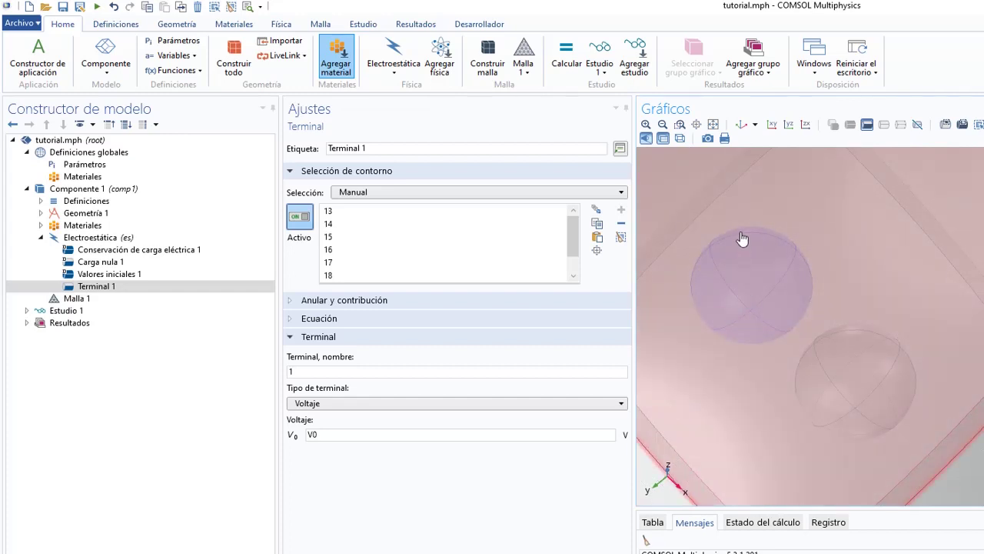
pyautogui.moveTo(743, 238); pyautogui.dragTo(749, 349)
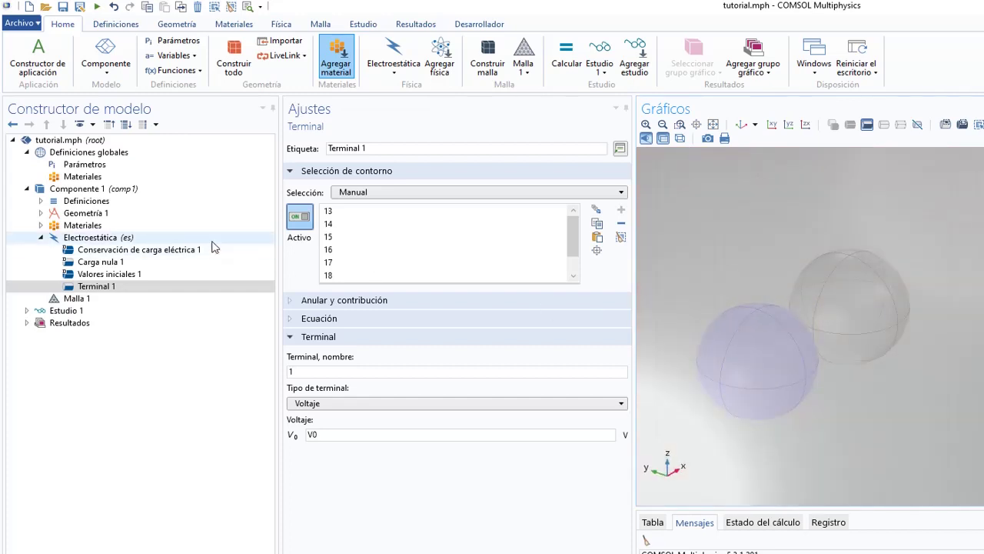
pyautogui.click(103, 289)
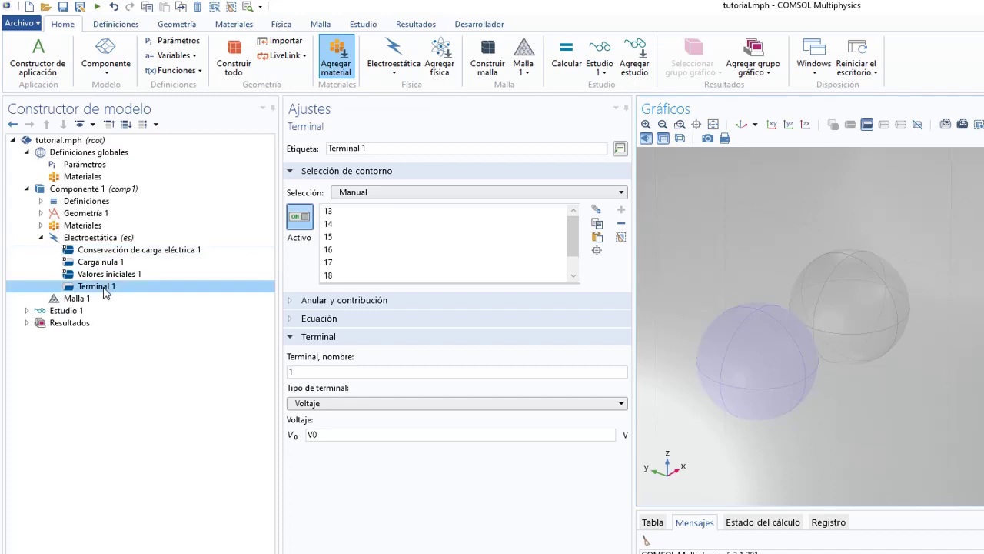
# Add a Tierra (ground) condition to the electrostatics interface and assign it the second sphere's four upper faces, boundaries 38, 40, 42 and 44.
pyautogui.rightClick(101, 237)
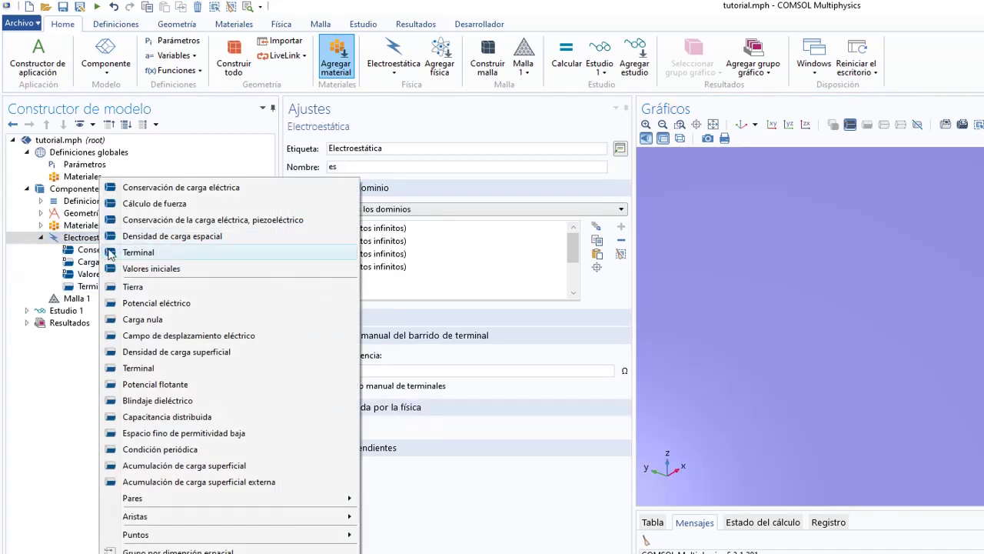
pyautogui.click(133, 287)
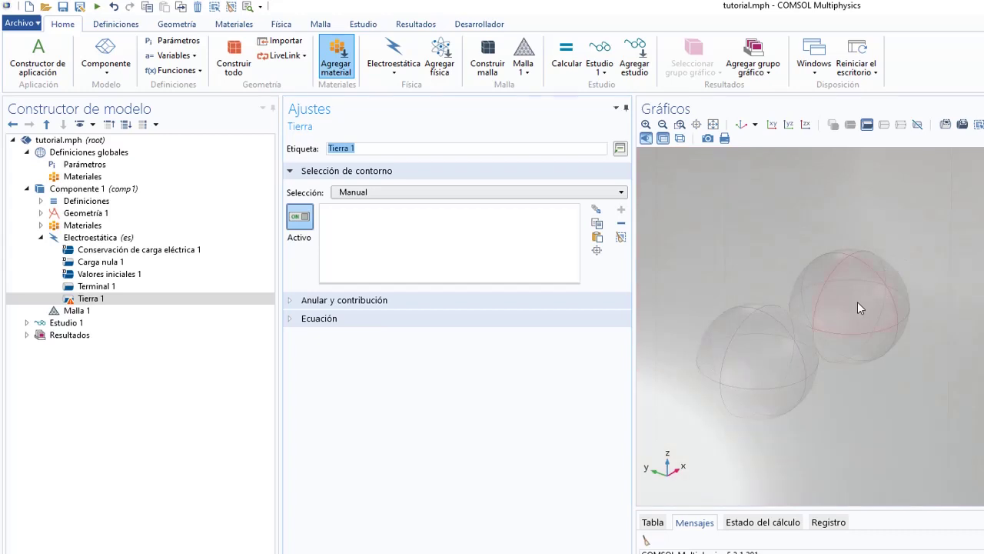
pyautogui.click(814, 285)
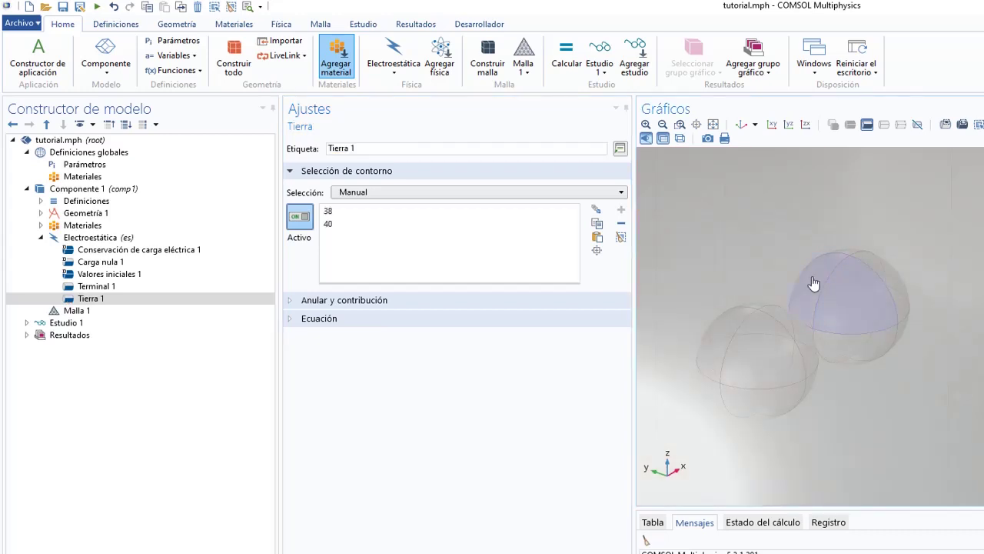
pyautogui.moveTo(859, 297); pyautogui.dragTo(852, 248)
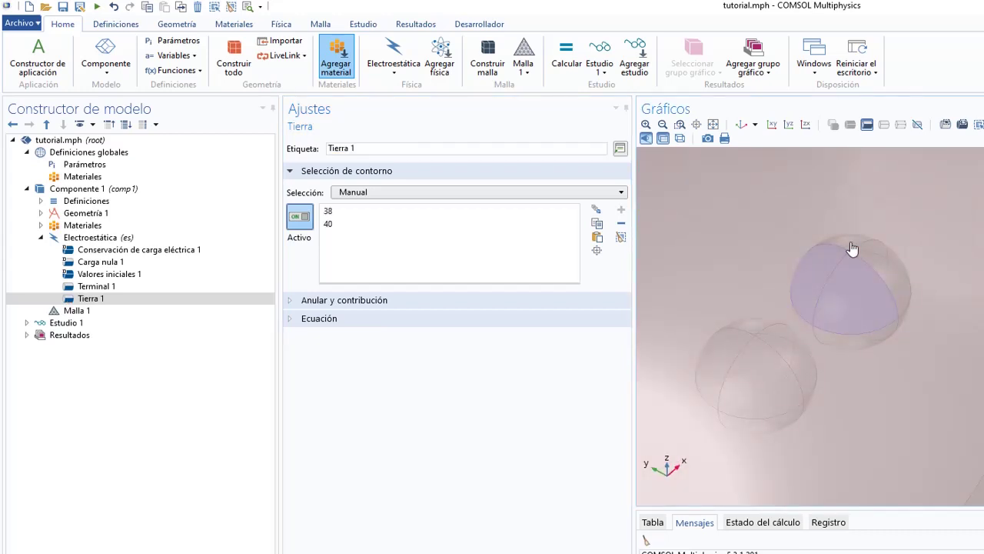
pyautogui.click(881, 265)
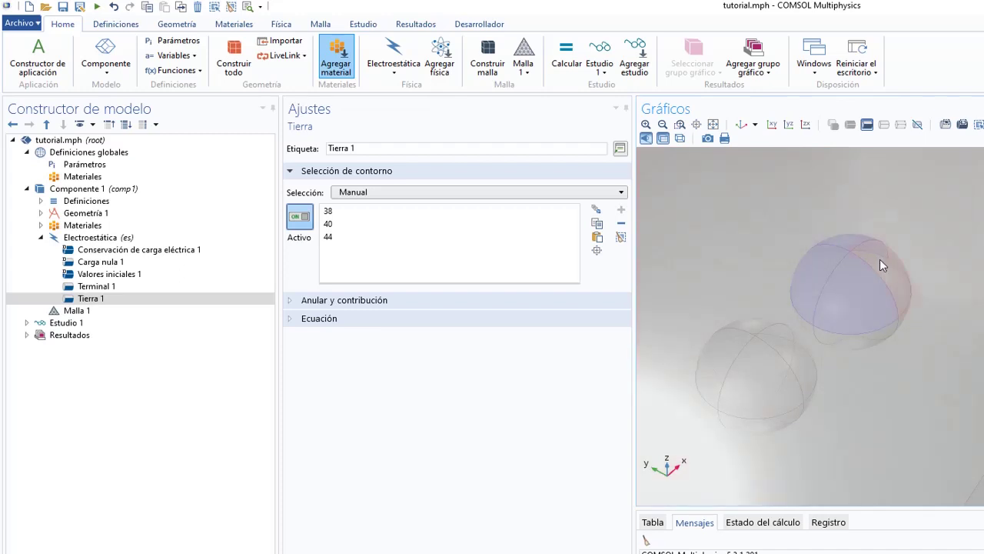
pyautogui.click(869, 288)
# Add the second sphere's four lower faces, boundaries 37, 39, 41 and 43, to the Tierra selection.
pyautogui.moveTo(870, 288); pyautogui.dragTo(883, 313)
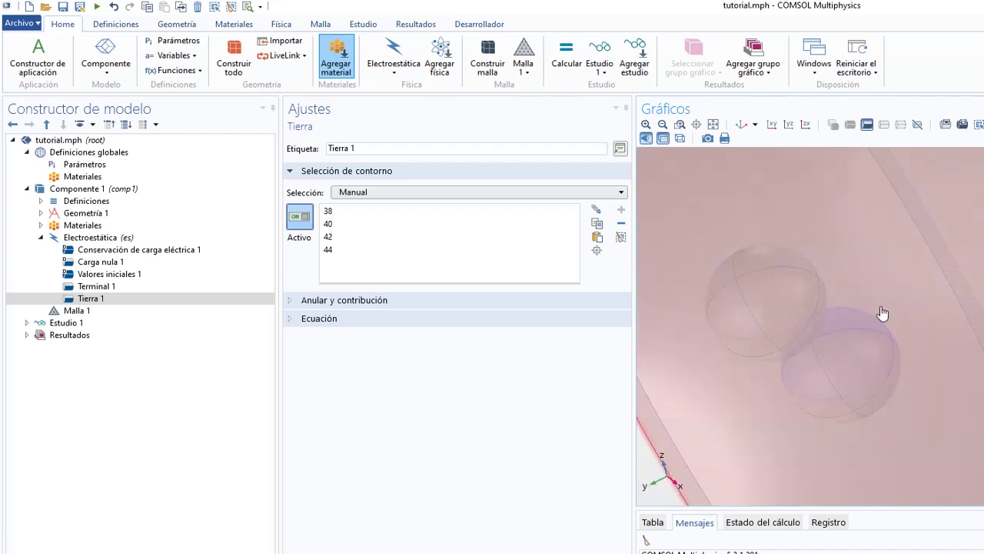
pyautogui.click(811, 386)
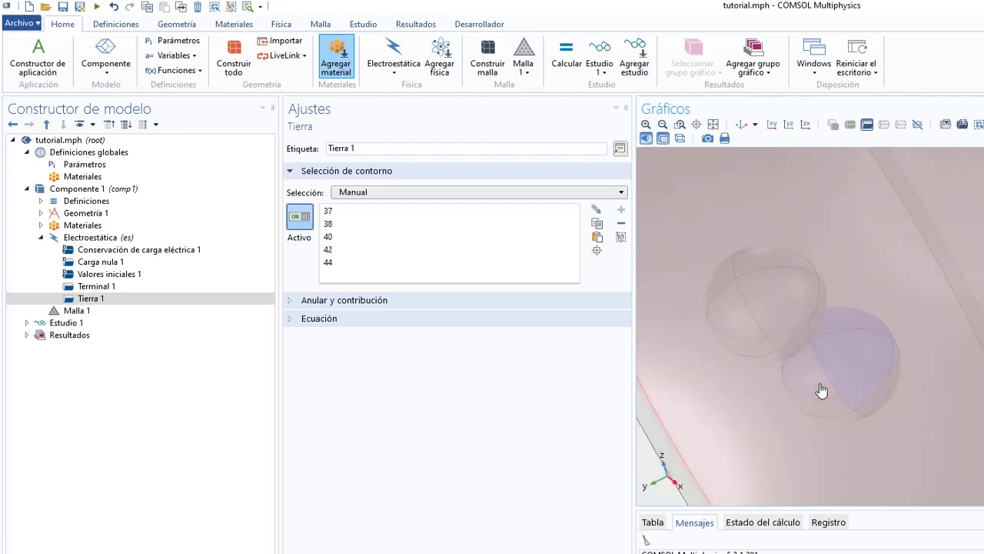
pyautogui.click(820, 391)
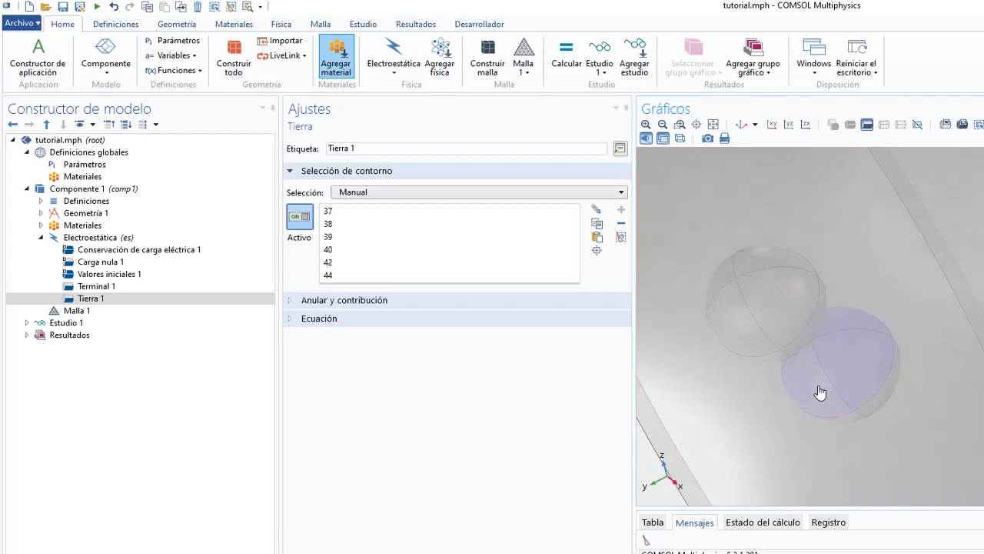
pyautogui.click(855, 424)
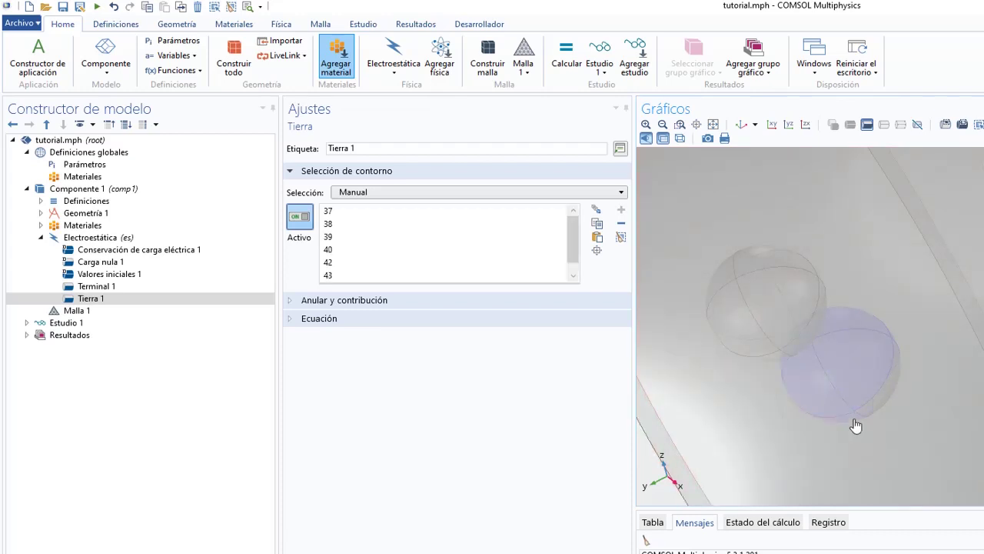
pyautogui.click(875, 402)
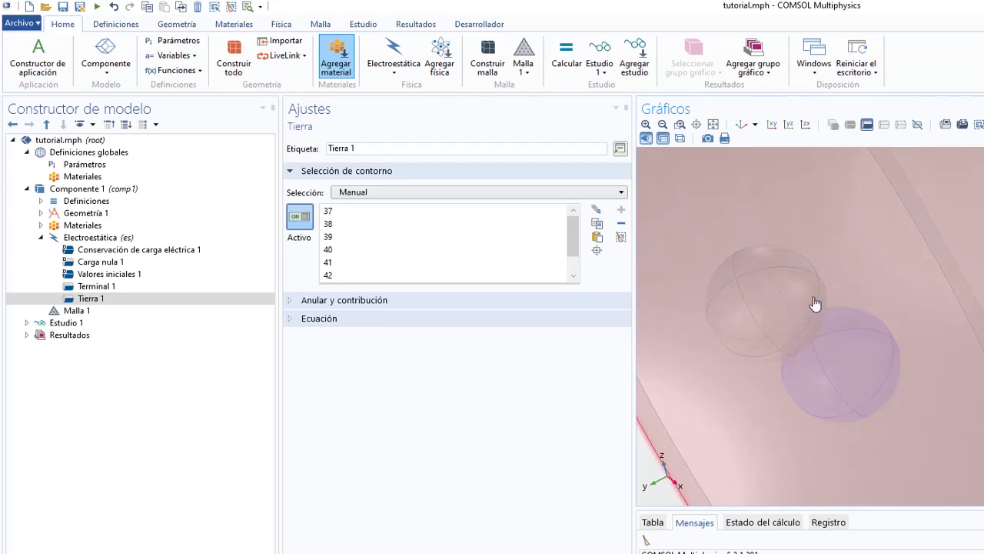
pyautogui.moveTo(815, 303); pyautogui.dragTo(679, 345)
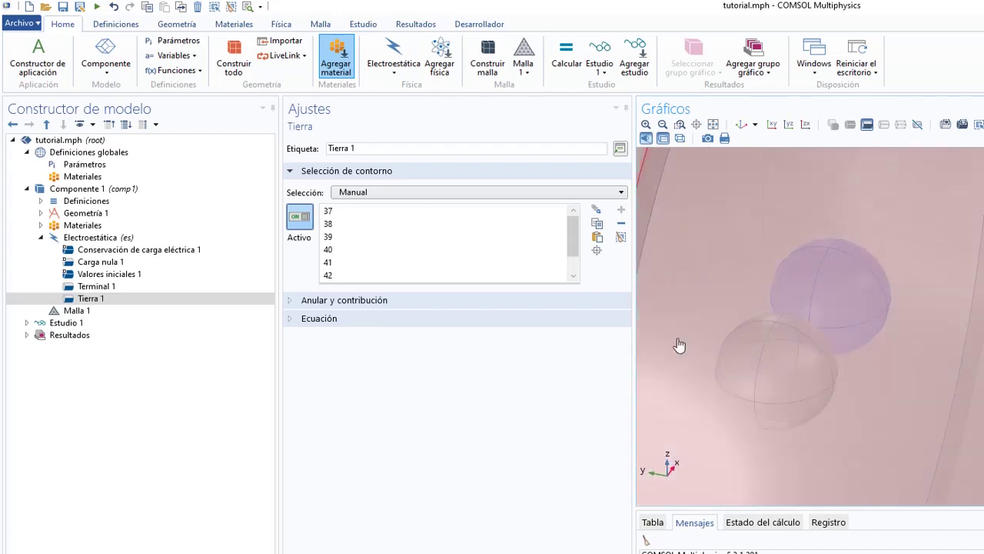
# Review the boundary selections and the governing equations of the Terminal and Tierra conditions.
pyautogui.click(96, 287)
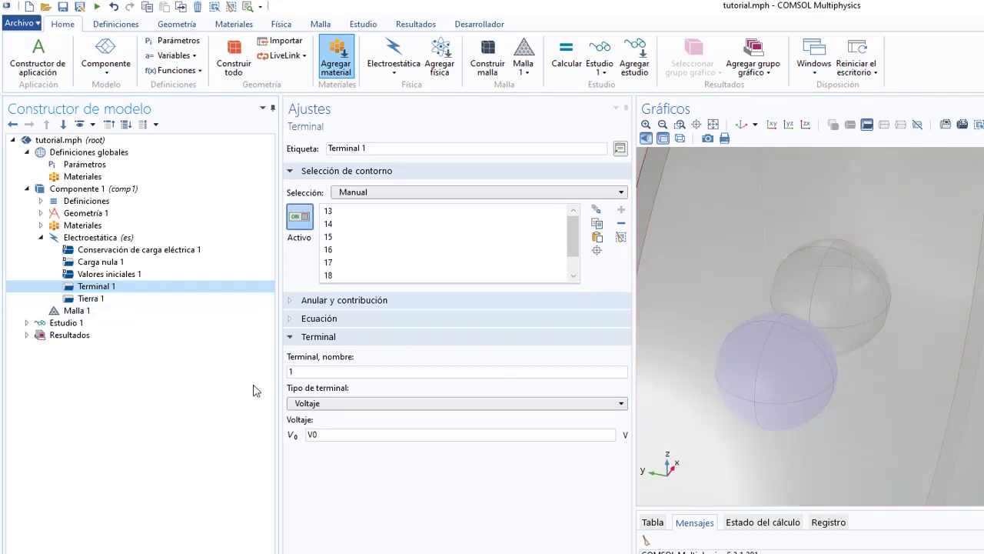
pyautogui.click(90, 299)
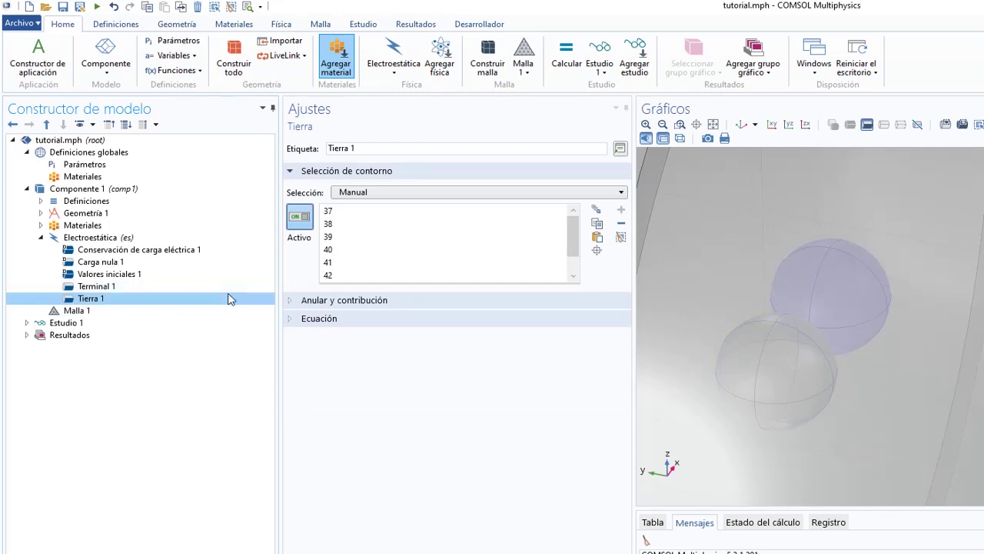
pyautogui.click(295, 322)
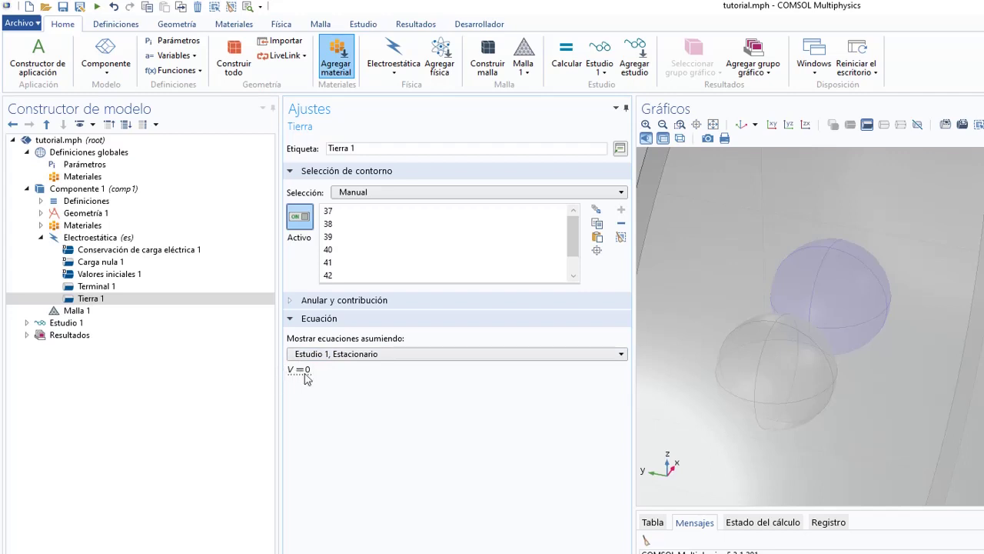
pyautogui.click(100, 286)
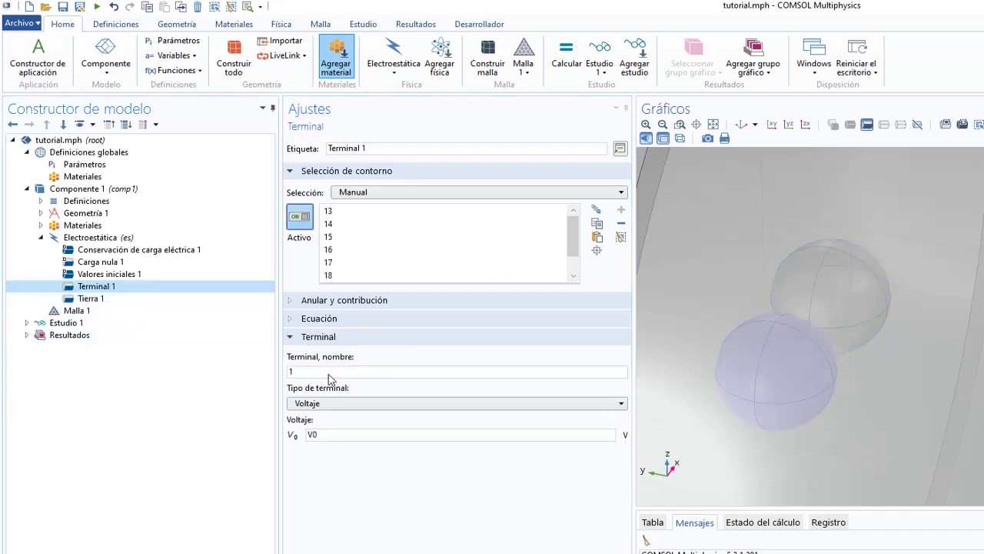
pyautogui.click(297, 319)
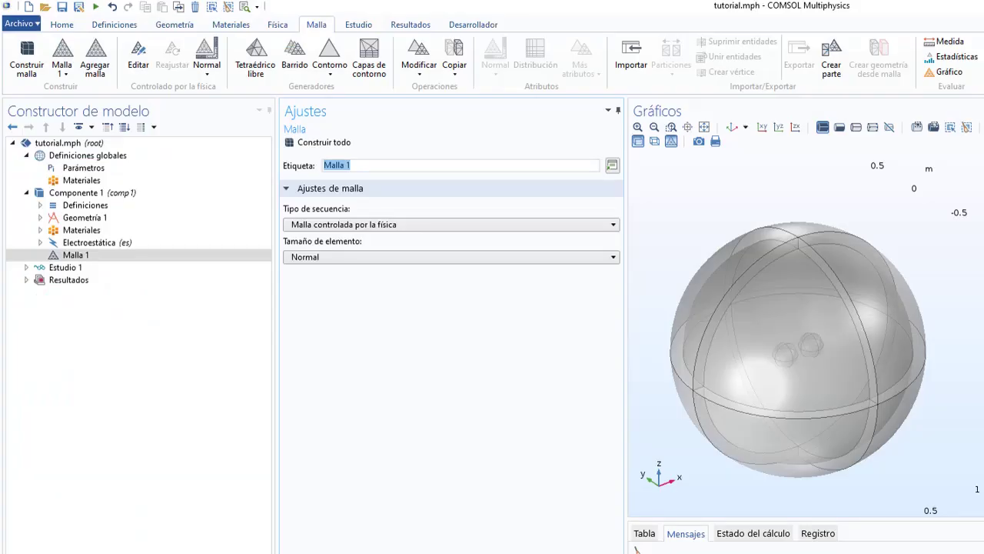
# Add a free tetrahedral mesh (Tetraédrico libre) to Malla 1 and set the predefined element size to Más fina.
pyautogui.rightClick(78, 255)
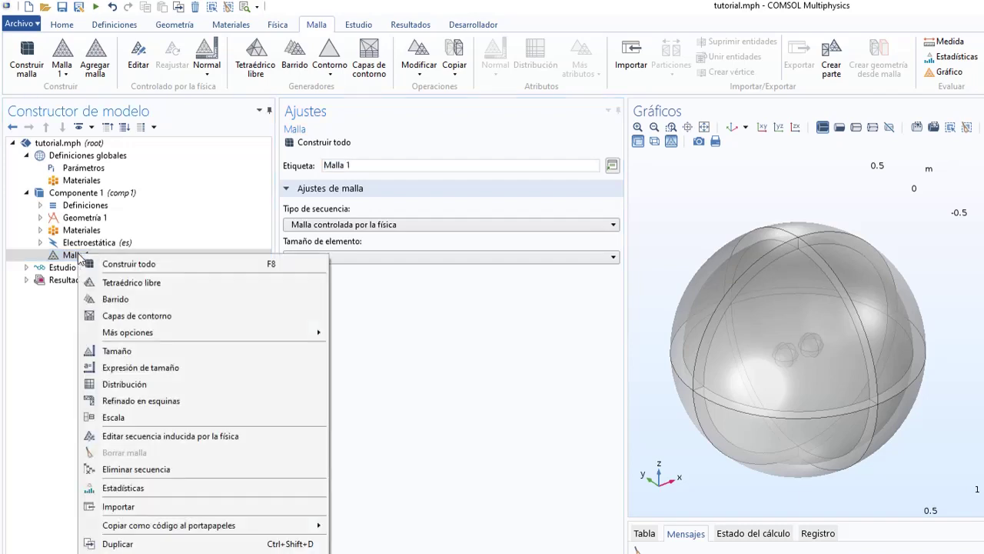
pyautogui.click(113, 286)
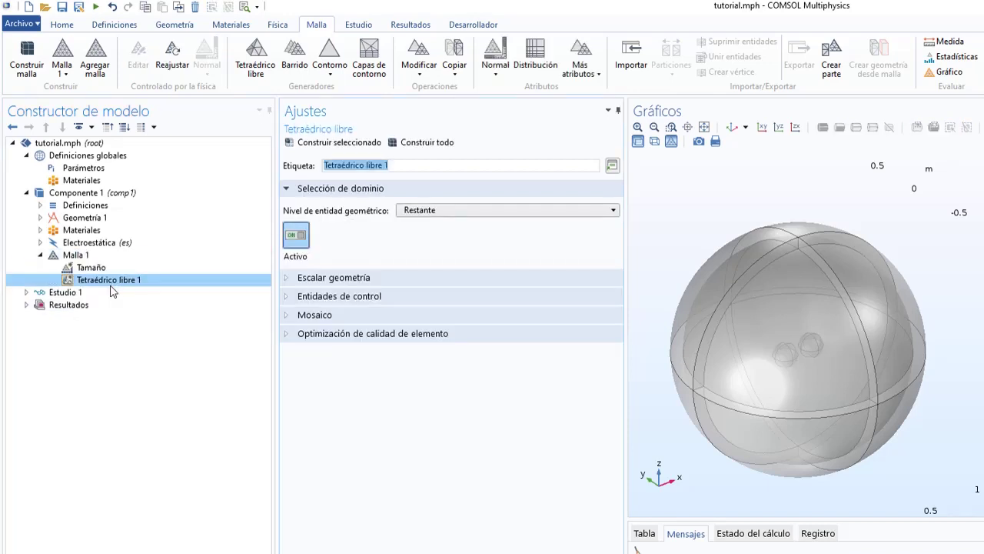
pyautogui.click(92, 268)
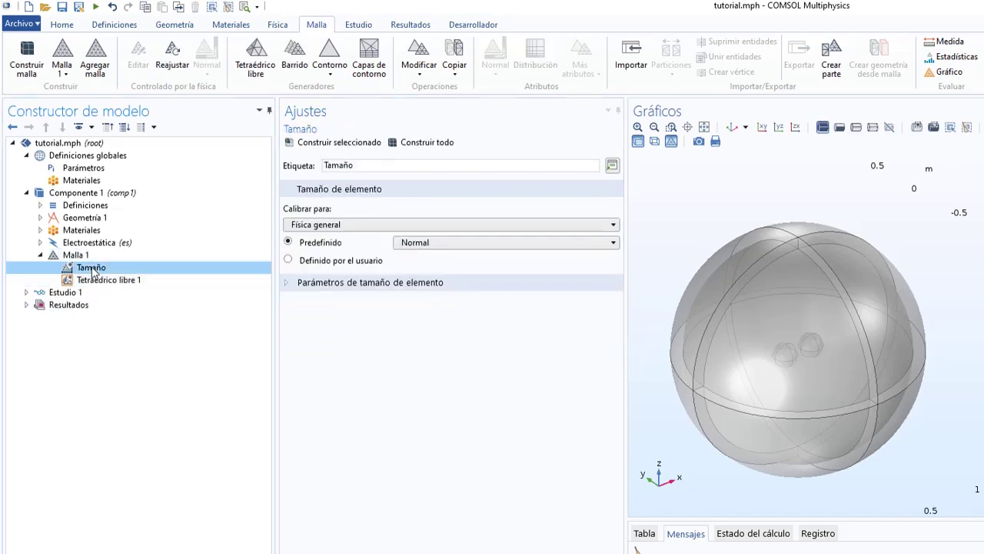
pyautogui.click(439, 245)
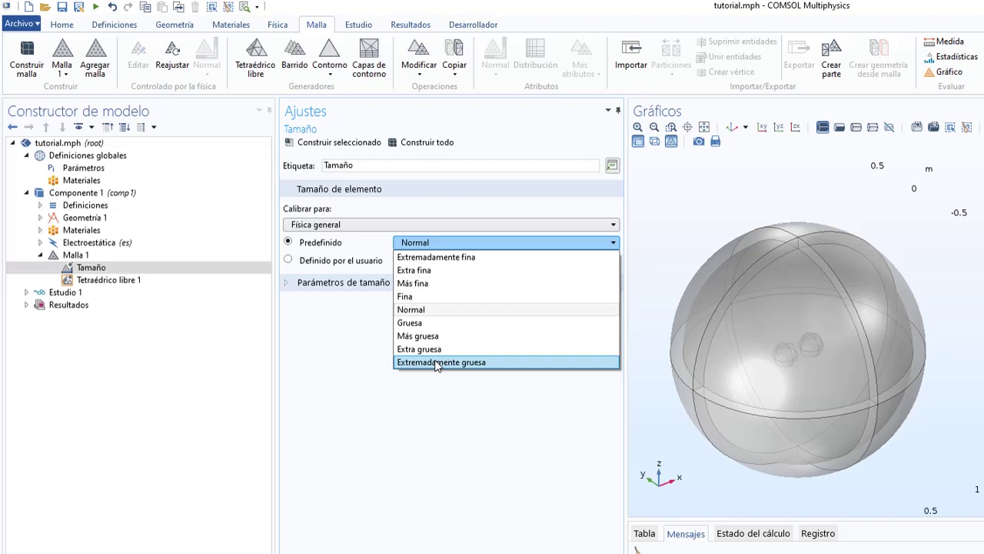
pyautogui.click(429, 284)
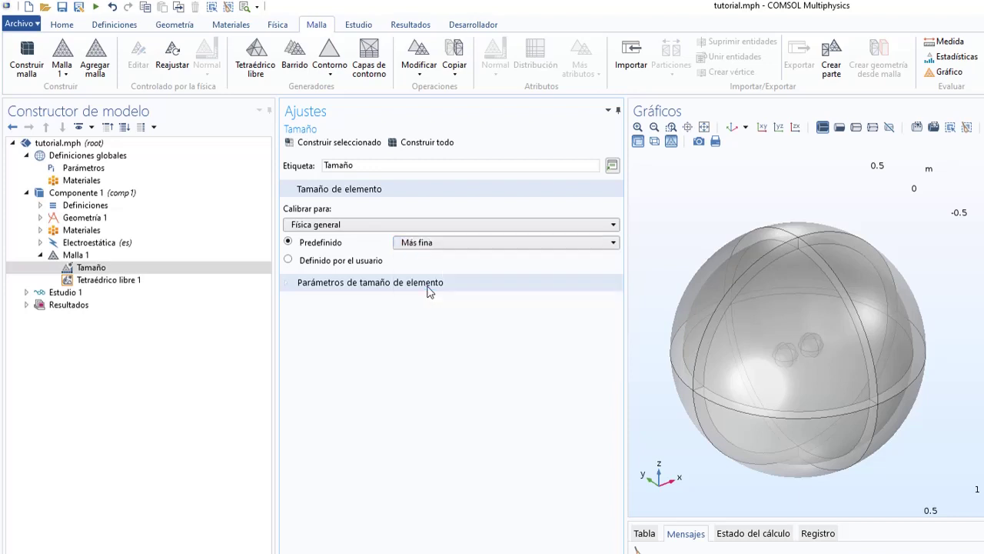
# Apply the free tetrahedral mesh to the entire geometry (Geometría entera) and build the whole mesh.
pyautogui.click(125, 283)
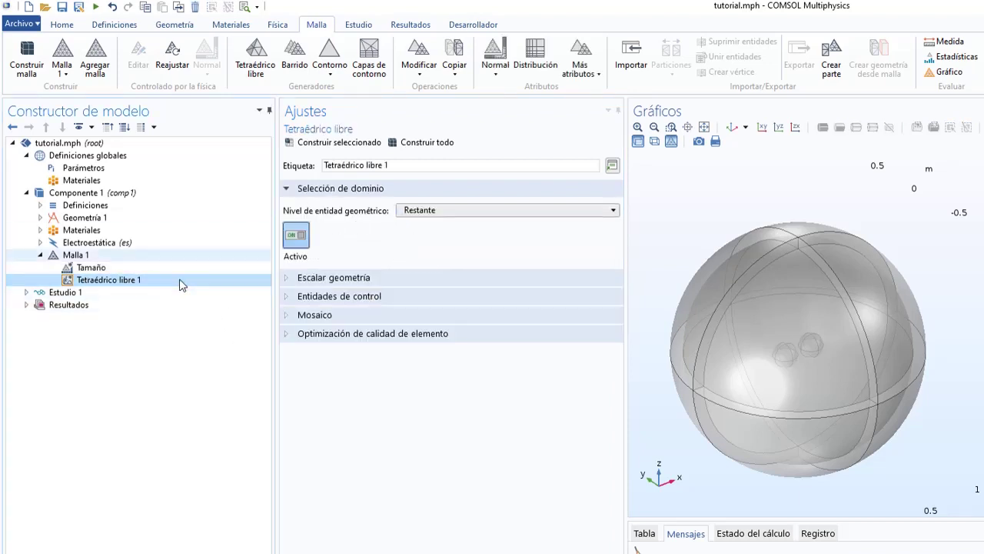
pyautogui.click(443, 211)
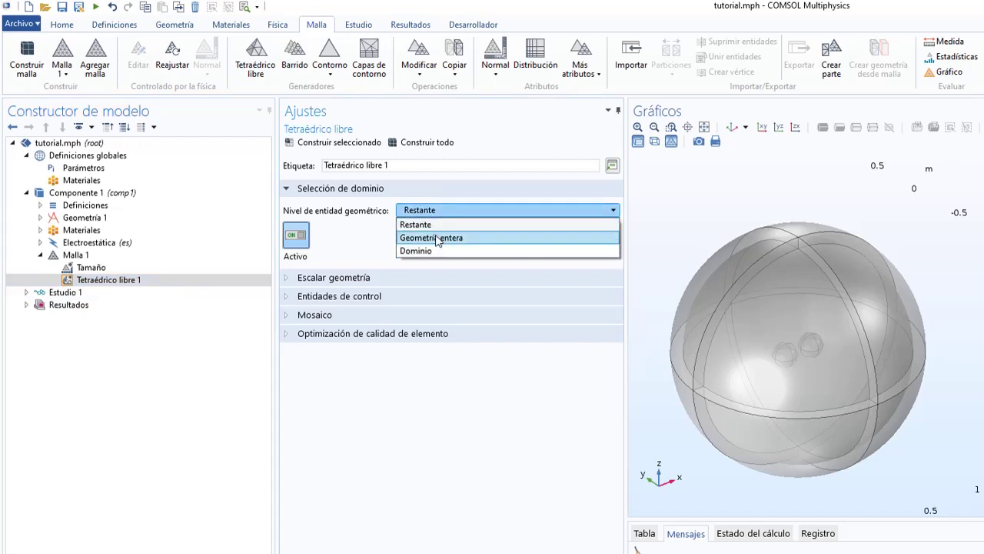
pyautogui.click(437, 239)
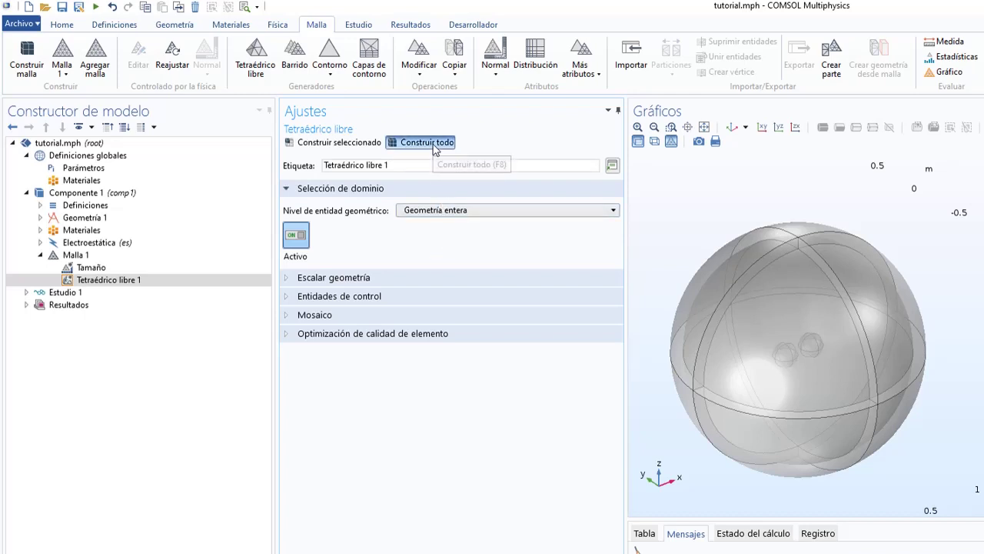
pyautogui.click(425, 142)
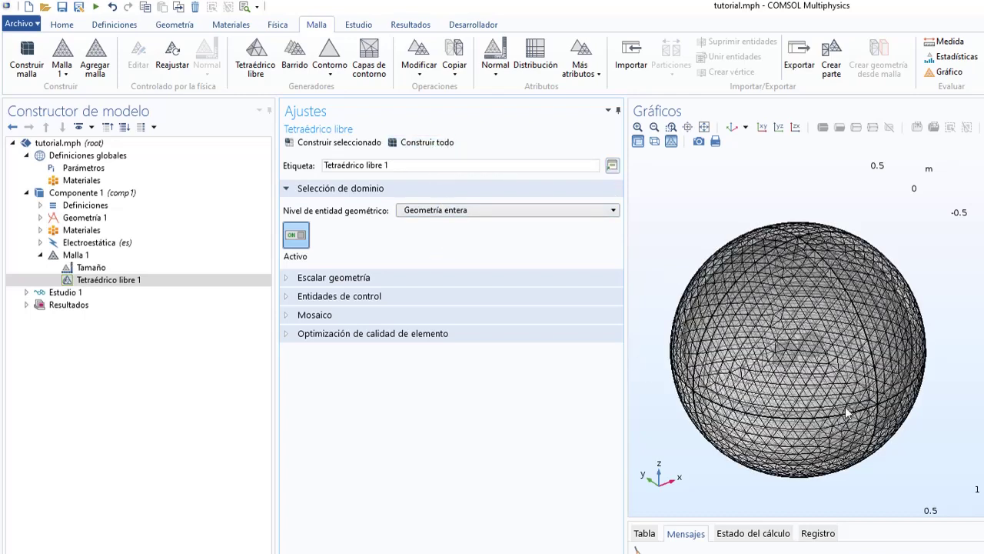